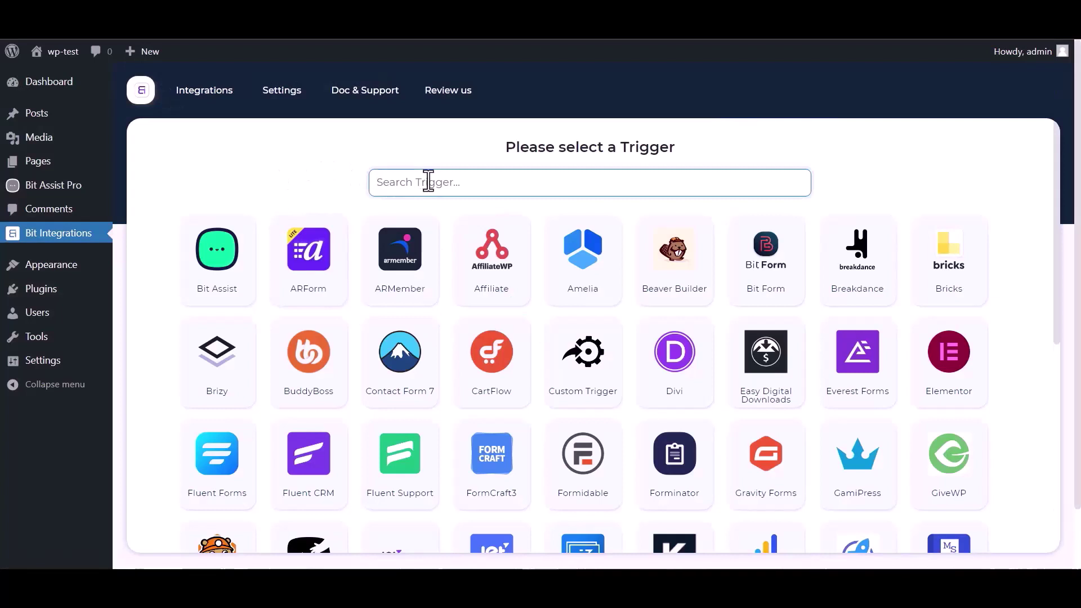
Step: Choose Bit Assist as the trigger, copy its webhook URL and fetch to await a test submission
text(bit)
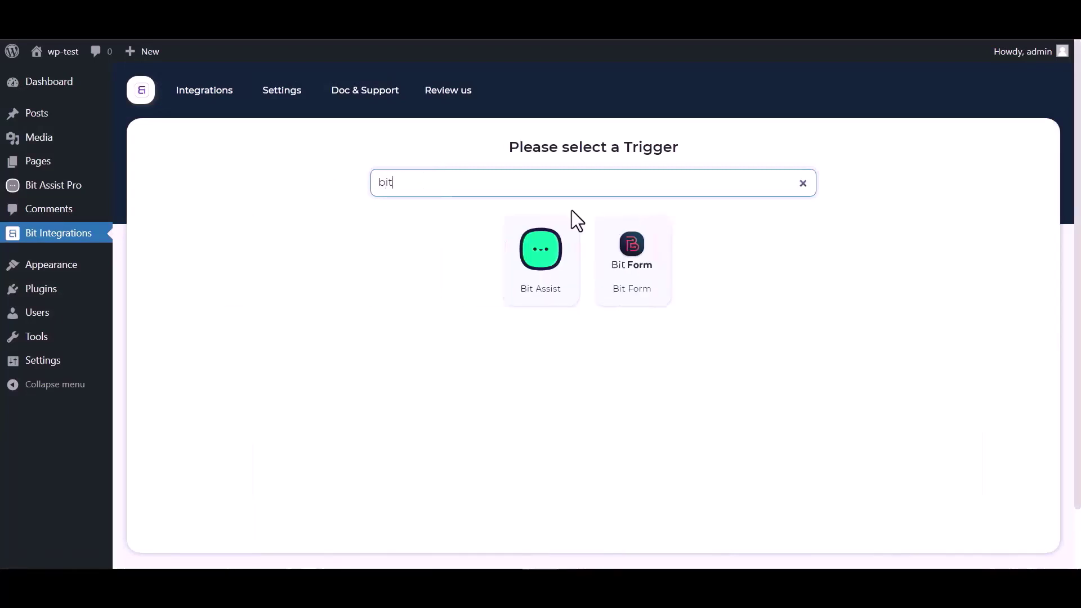
click(524, 276)
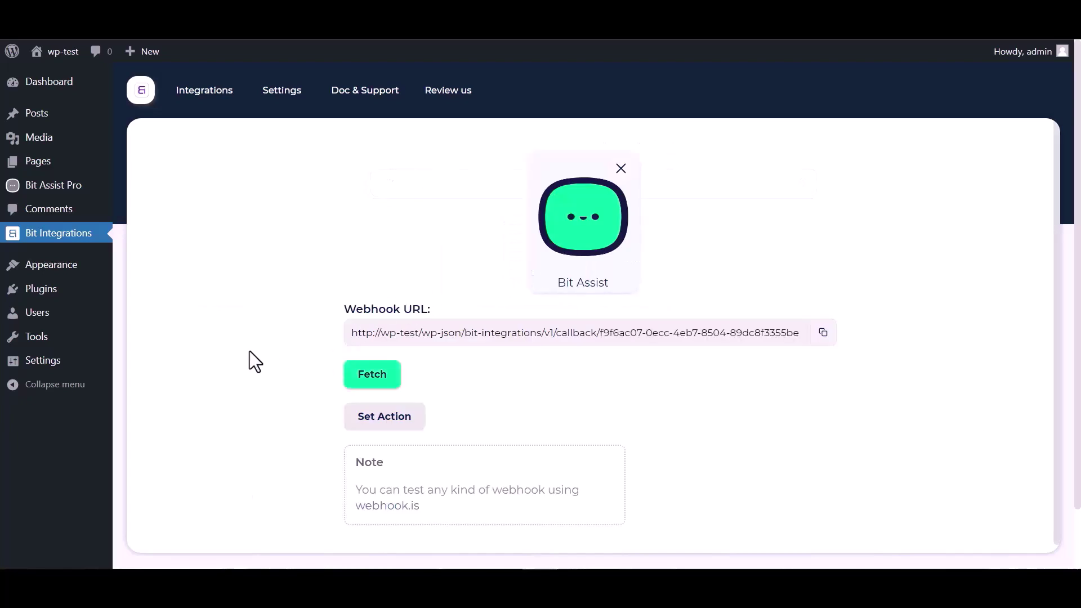
click(815, 342)
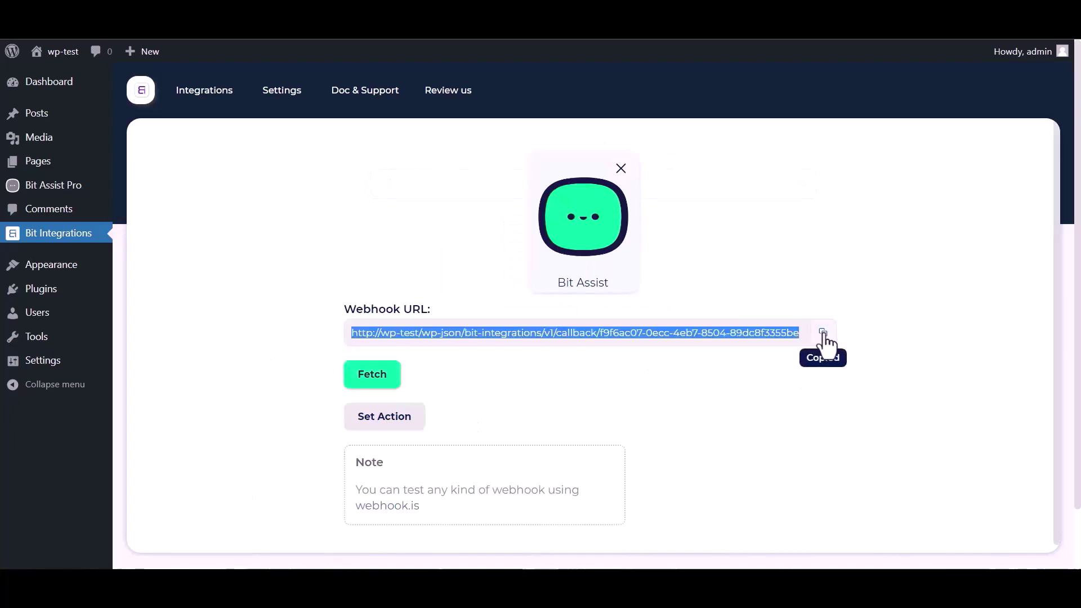
click(371, 376)
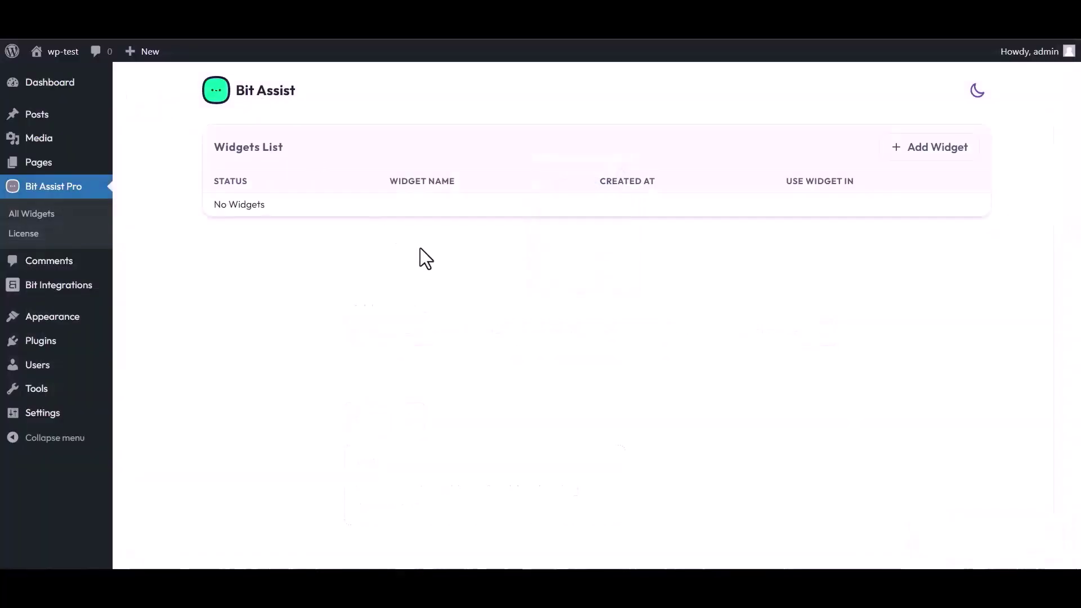
Step: Create a widget named 'Bit Integrations' in place of 'Untitled Widget' and open it for editing
click(933, 151)
click(415, 314)
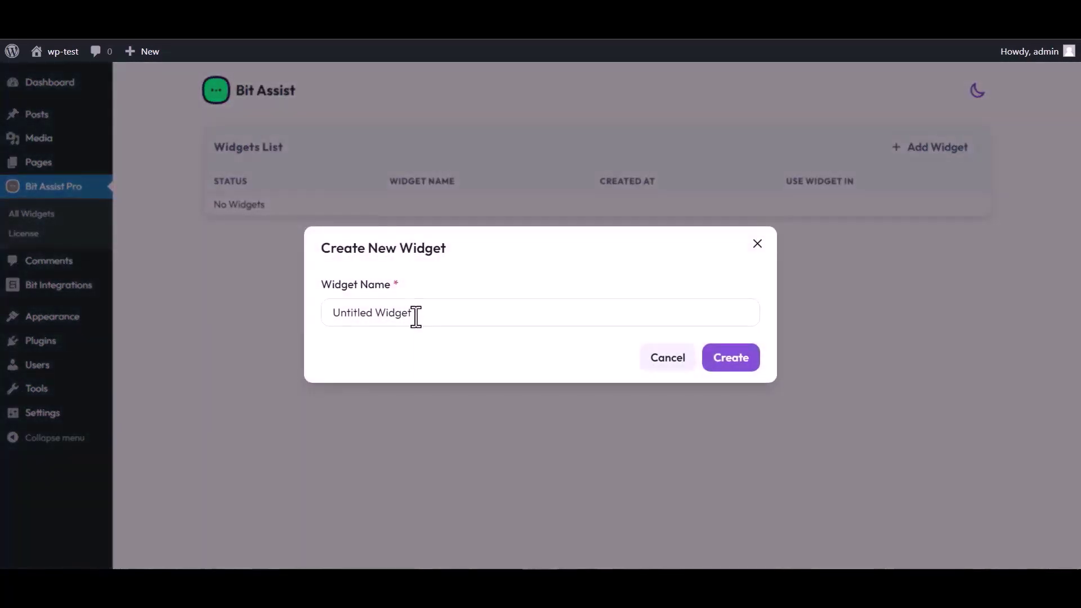
triple_click(418, 313)
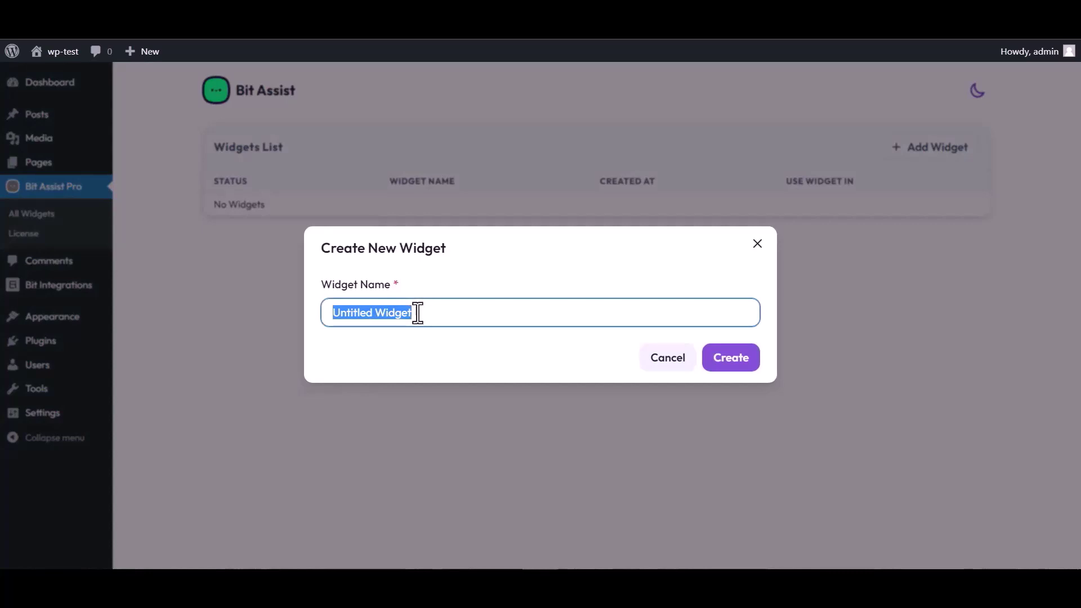
text(Bit Integrations)
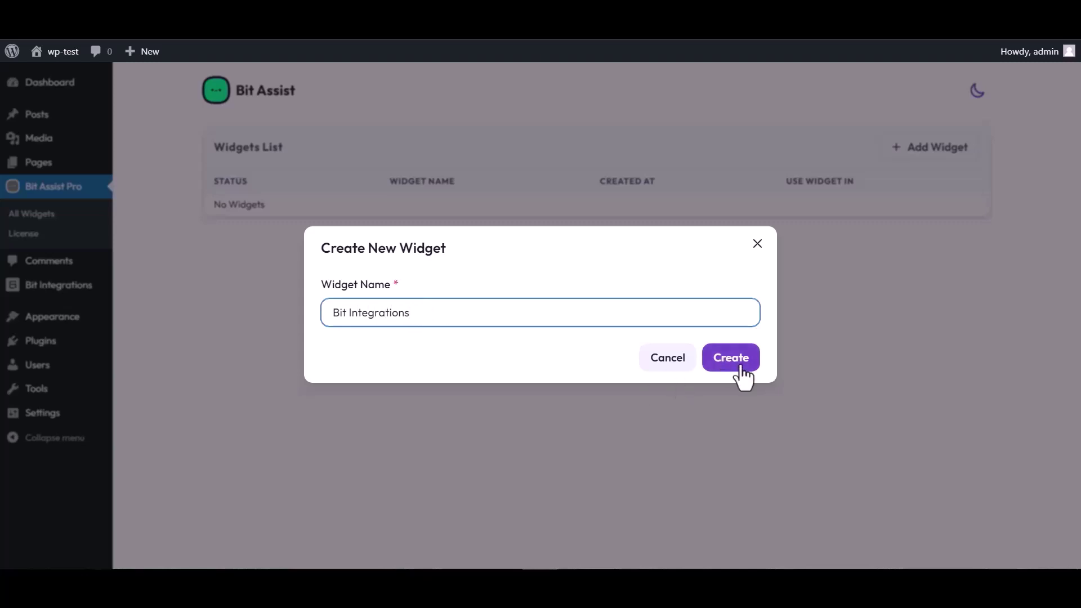
click(741, 368)
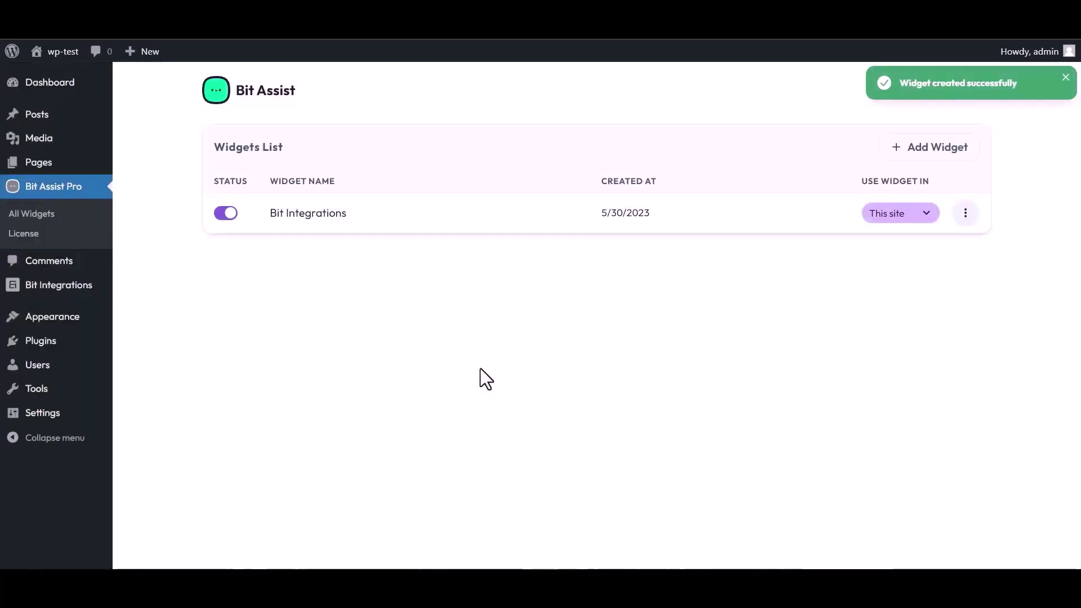
click(965, 213)
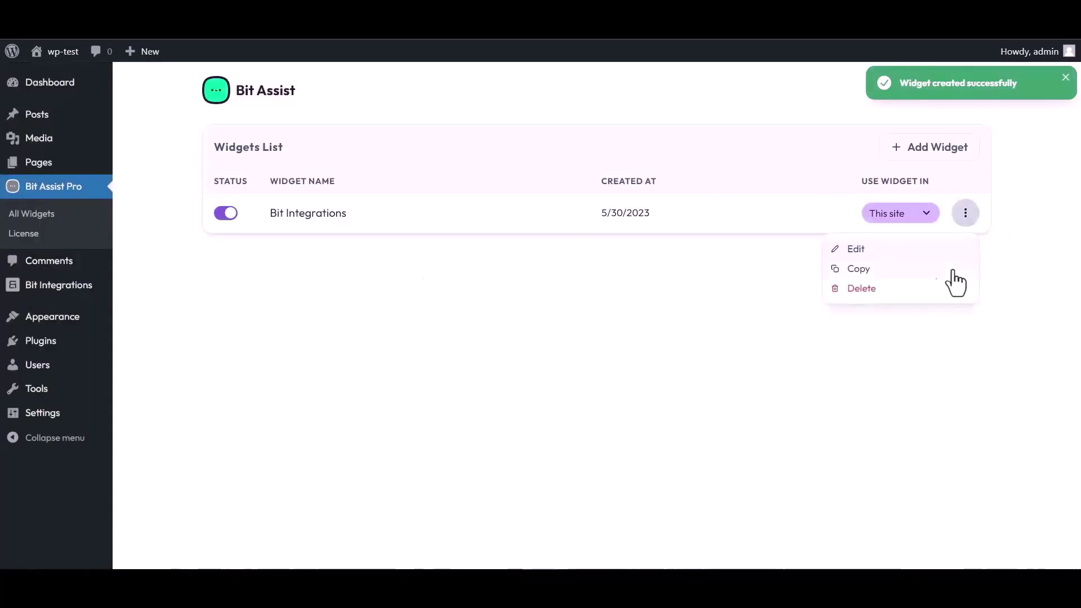
click(855, 251)
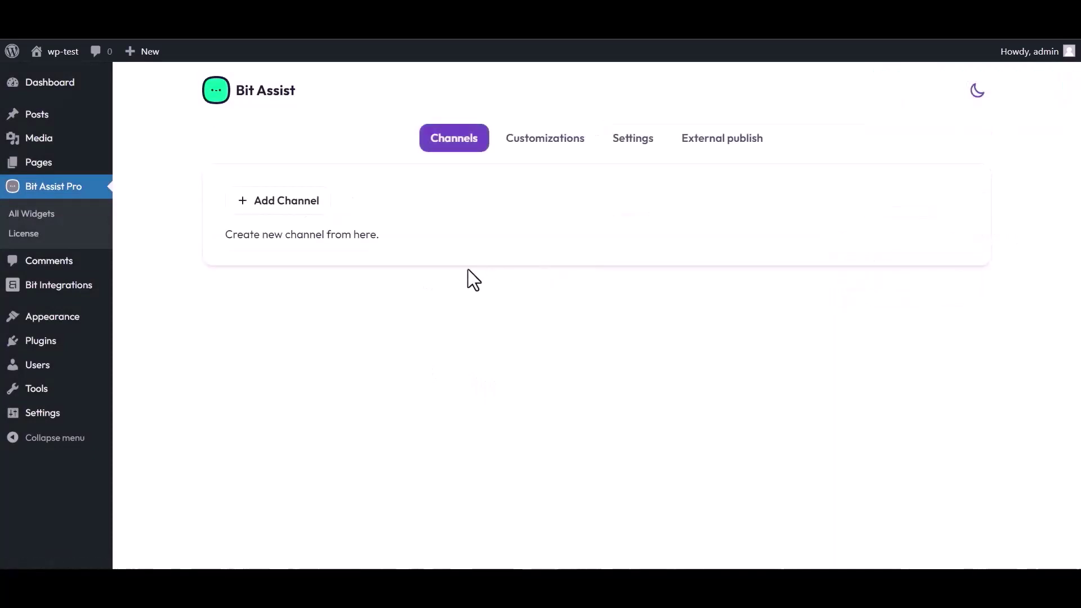
Step: Add a Custom Form channel titled 'Bit Integrations' to the widget
click(293, 206)
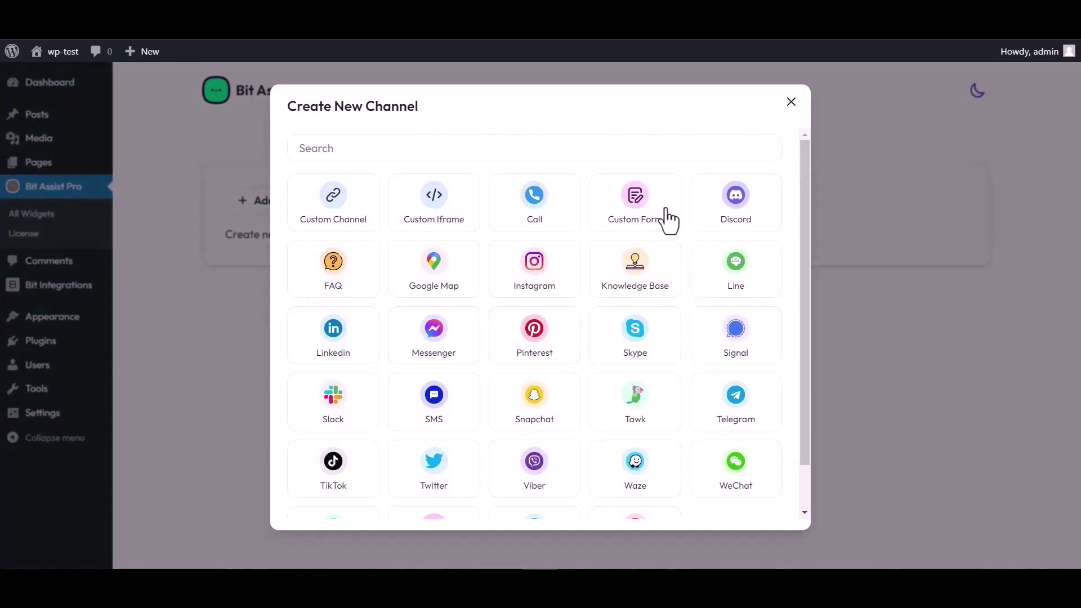
click(638, 216)
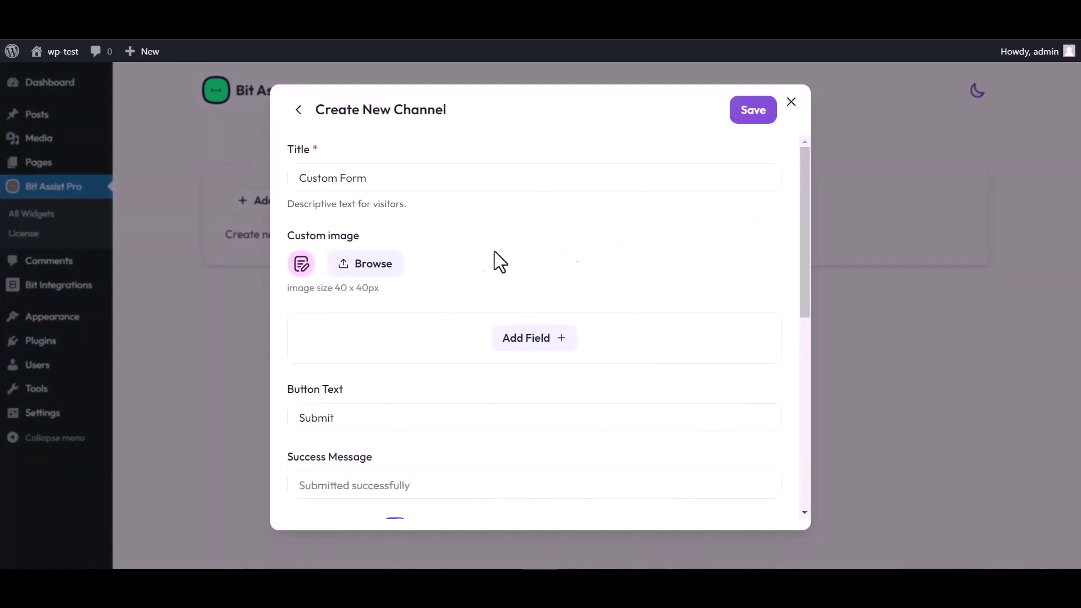
triple_click(377, 176)
text(Bit)
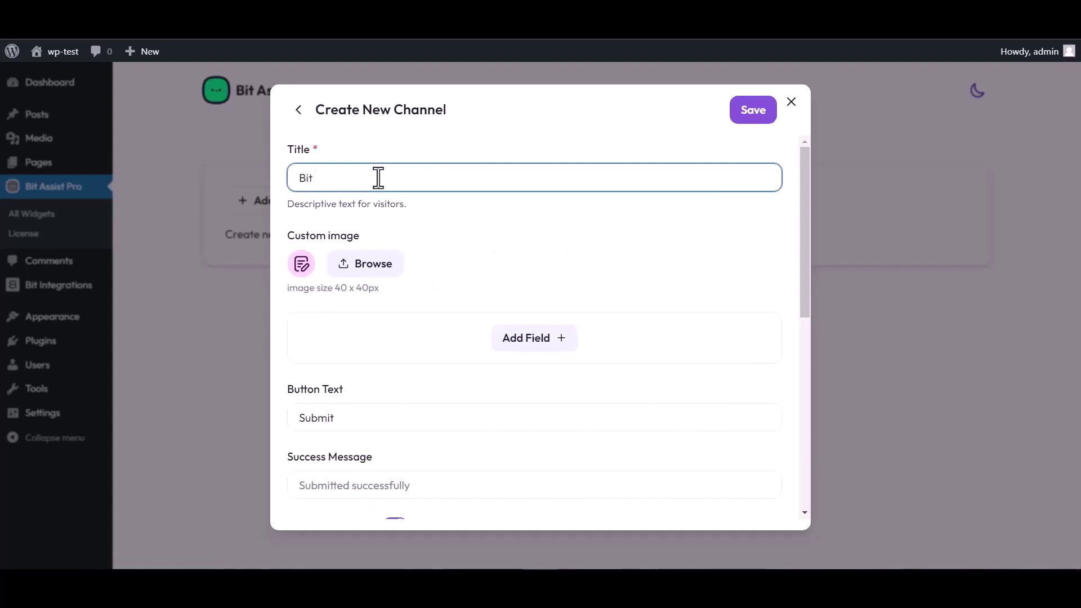
text( Integrations)
Step: Add Text, Email and Number fields to the custom form
click(538, 346)
click(463, 376)
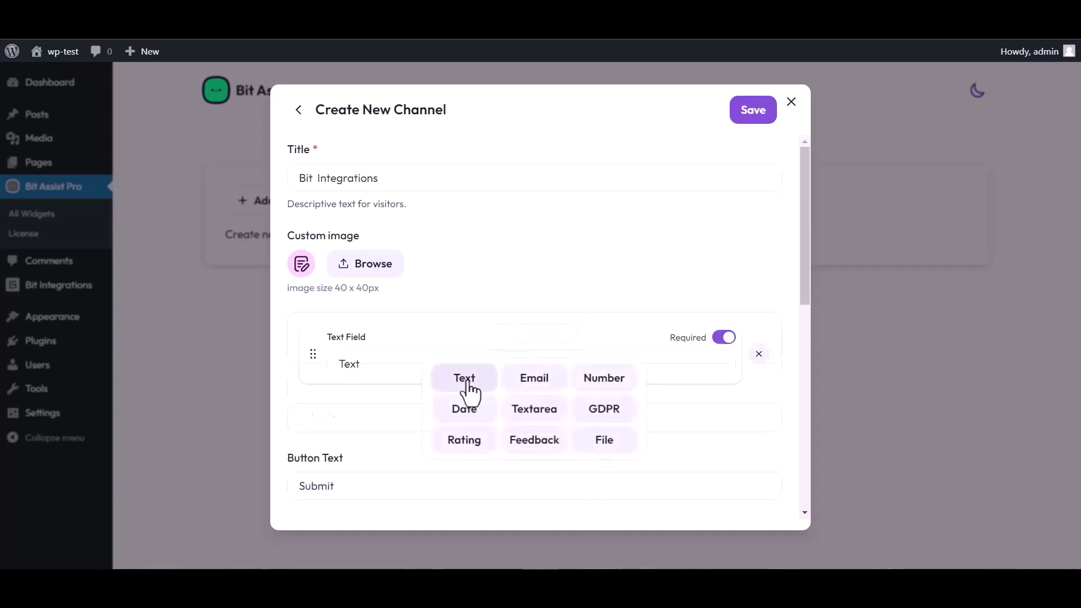
click(534, 409)
click(533, 448)
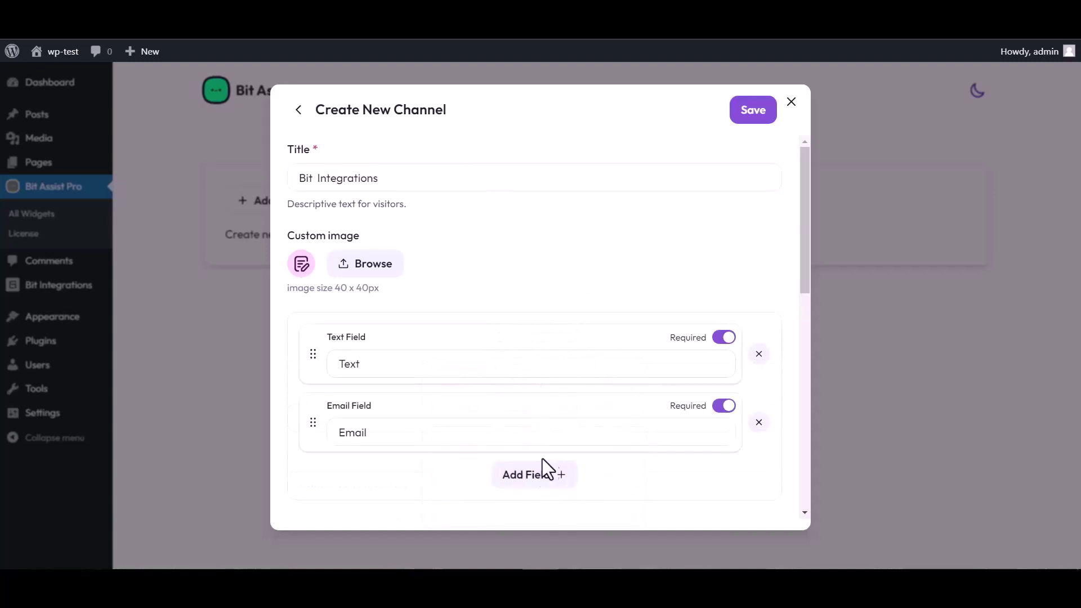
click(543, 474)
click(603, 373)
scroll(490, 294, down, 4)
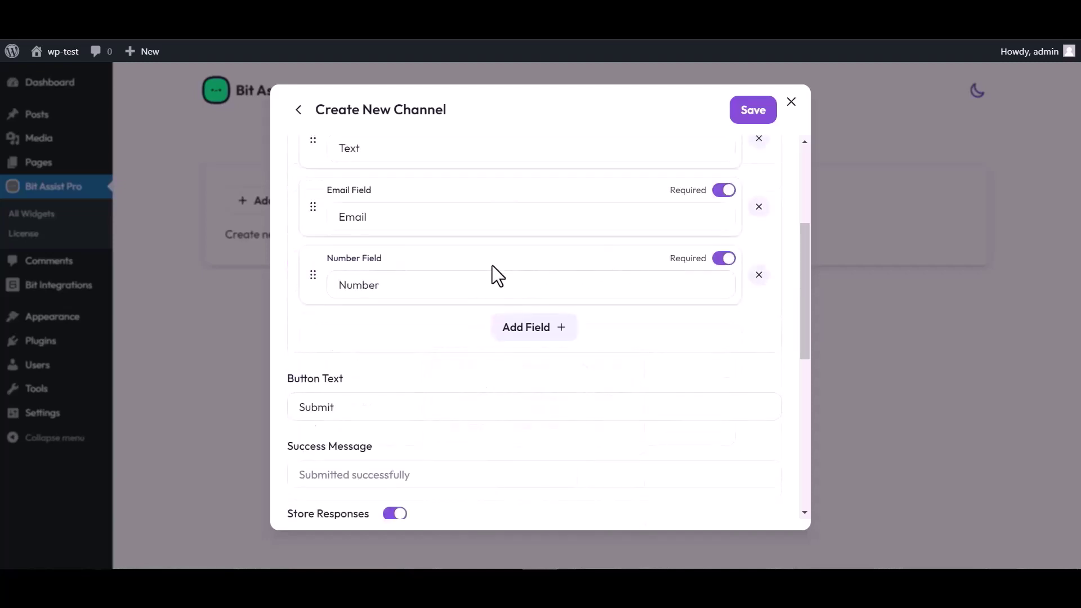
scroll(492, 265, up, 4)
Step: Rename the Text field to 'Name', paste the webhook URL and save the channel
click(374, 359)
double_click(369, 360)
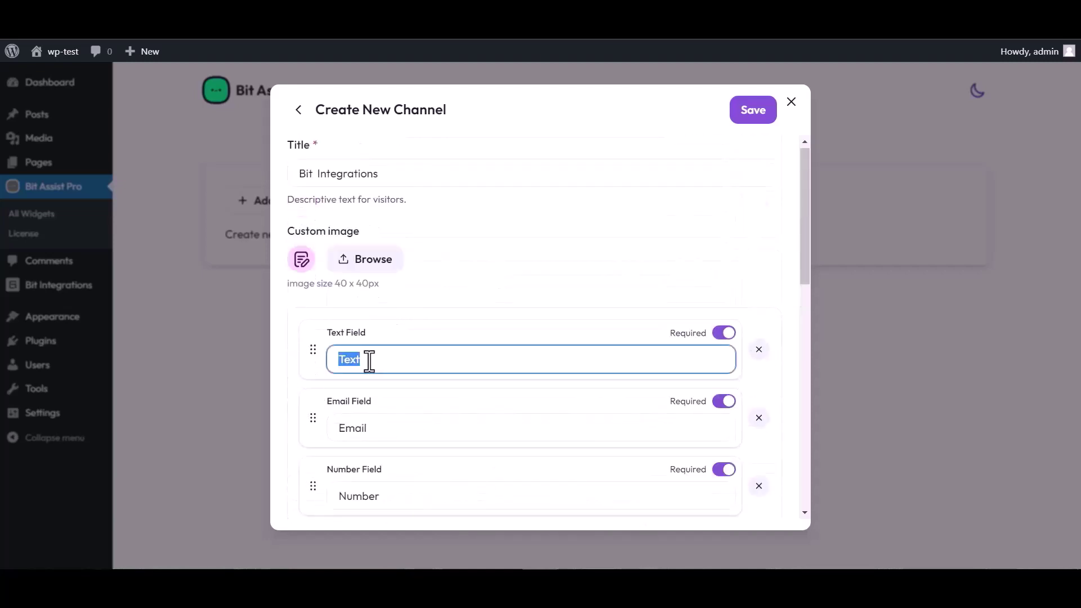
text(Name)
scroll(585, 306, down, 4)
scroll(414, 467, down, 4)
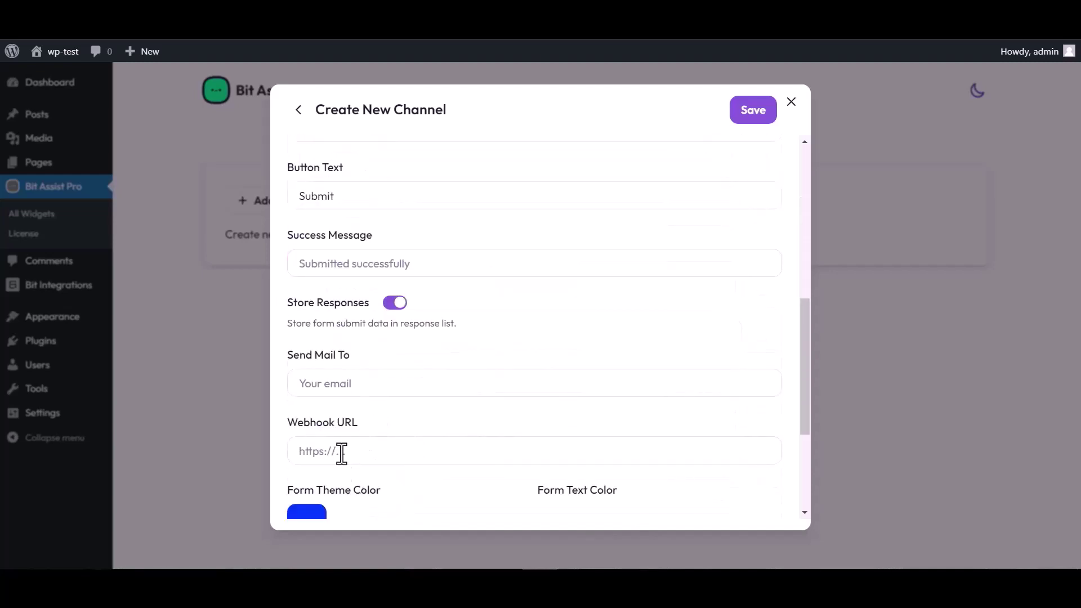
click(345, 452)
key(ctrl+v)
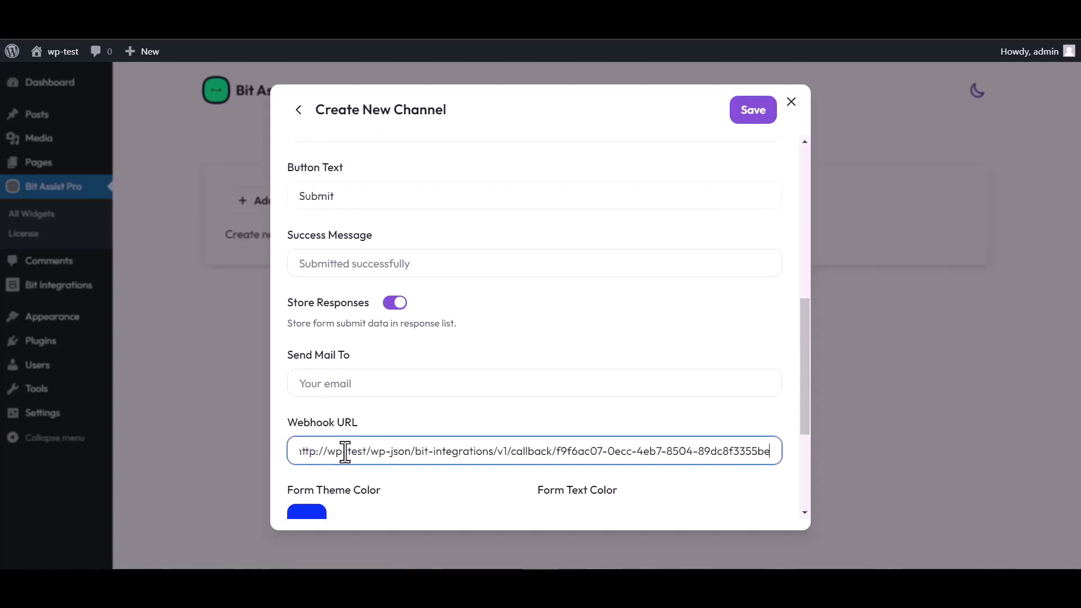
click(749, 118)
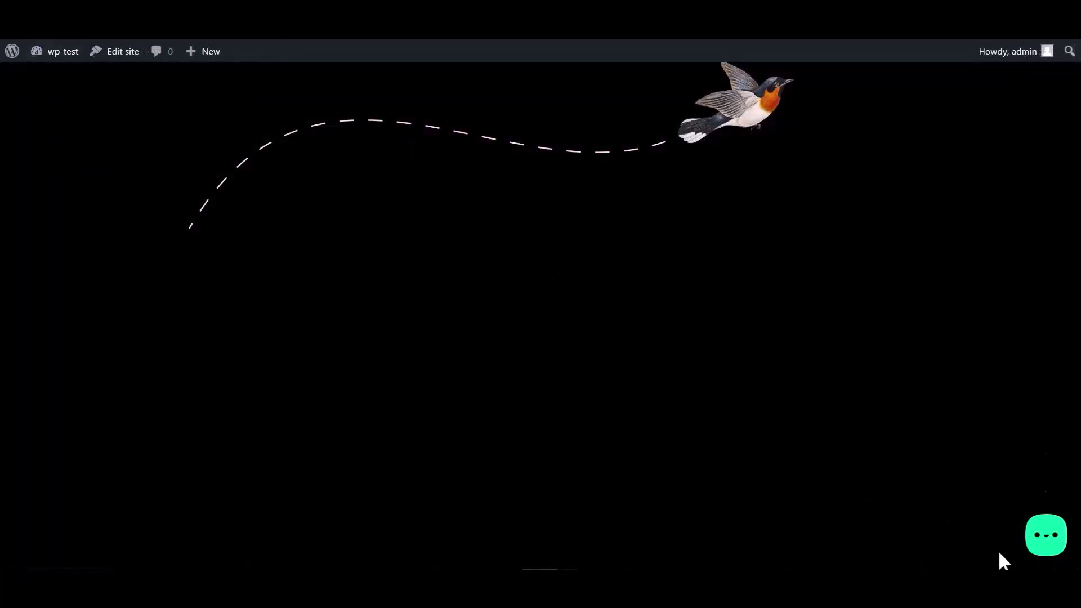
Step: Open the Bit Integrations form from the chat bubble and enter a name
click(1045, 545)
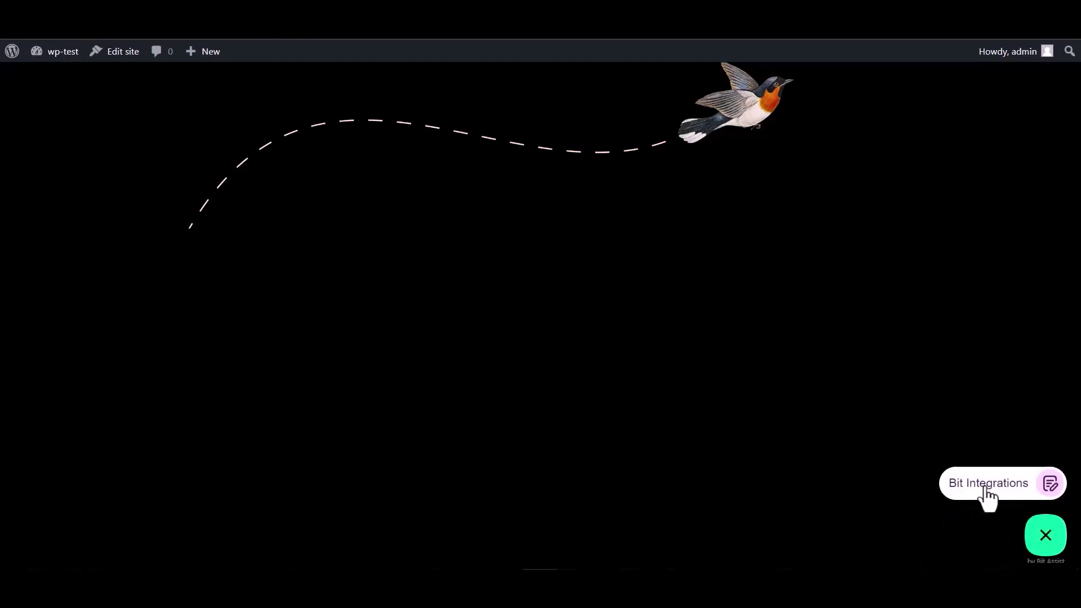
click(982, 491)
click(907, 360)
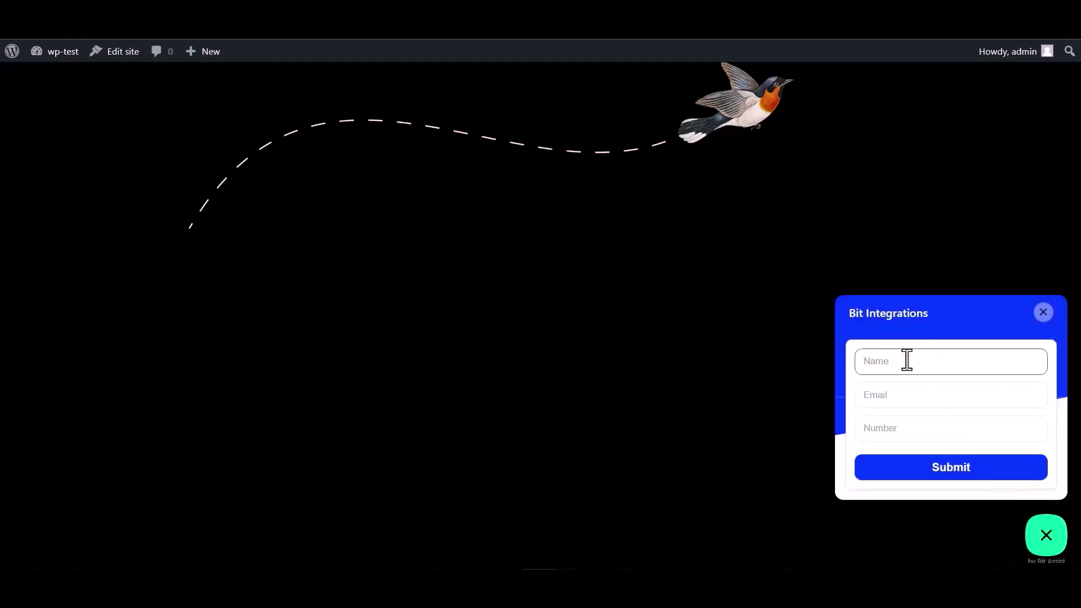
click(899, 431)
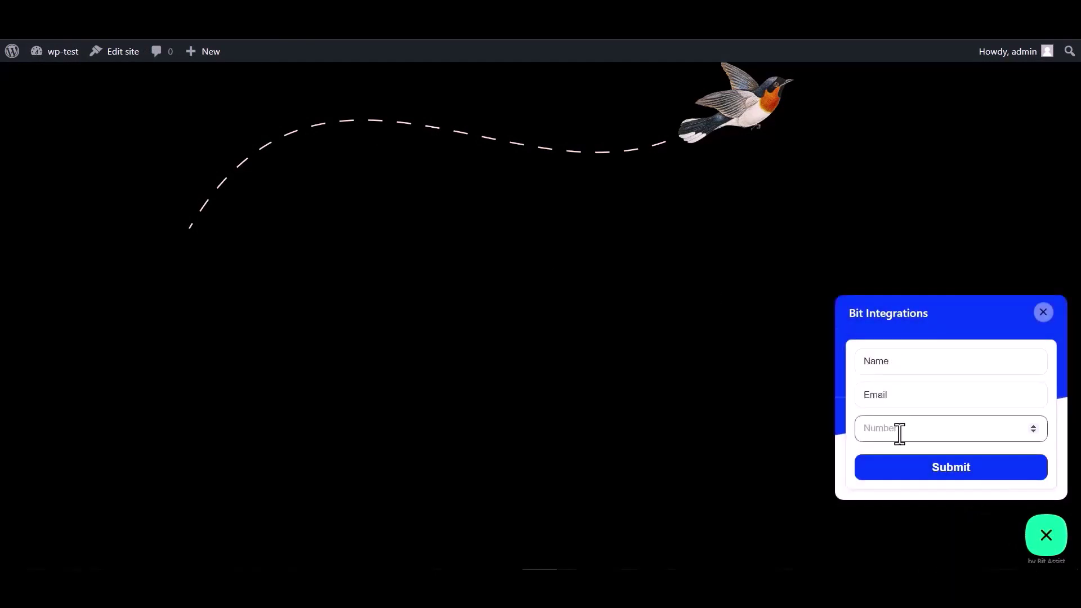
double_click(901, 365)
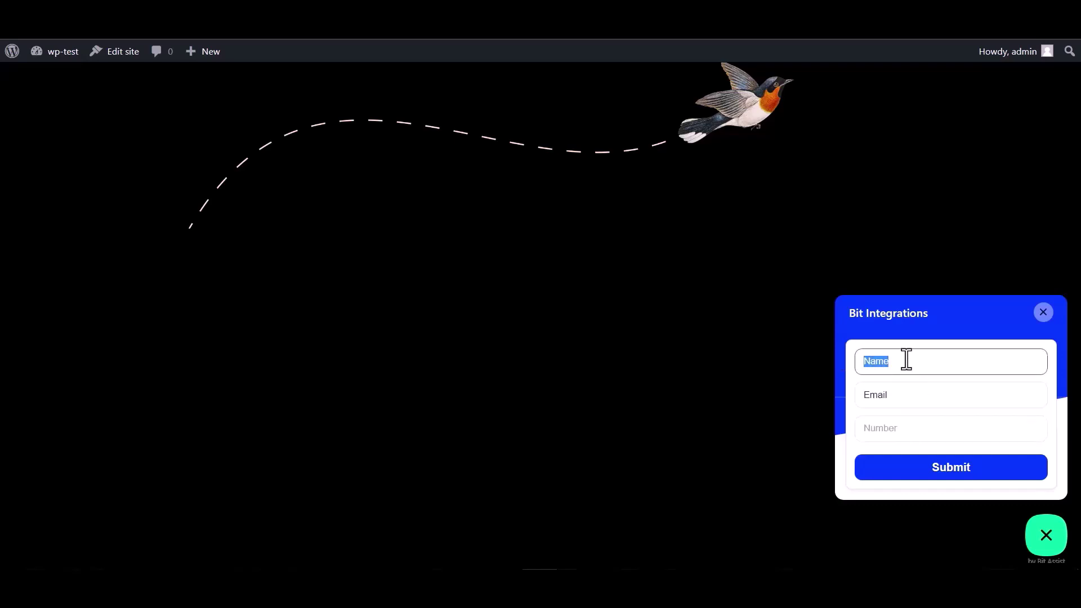
Step: Fill in the Email field, enter 00 as the Number and submit the test entry
click(899, 397)
double_click(885, 396)
click(897, 394)
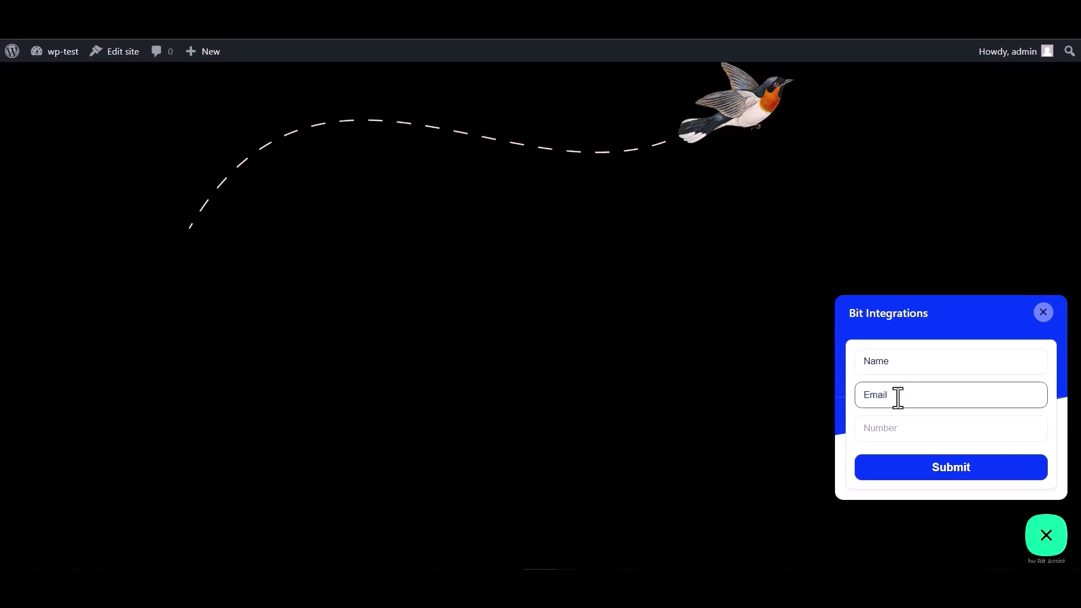
double_click(902, 394)
click(903, 394)
click(879, 428)
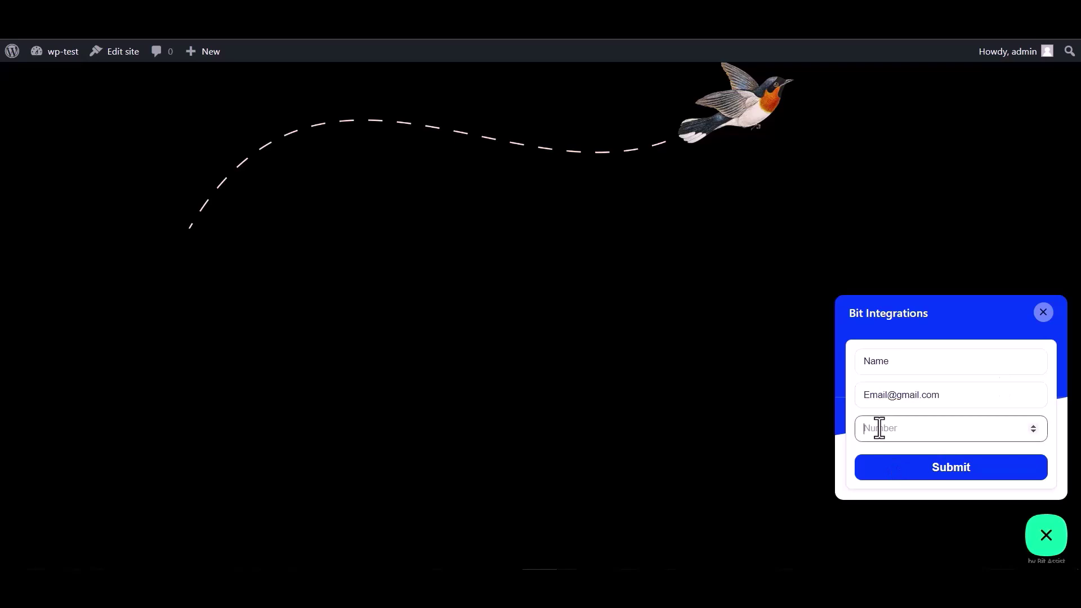
text(000000)
click(949, 479)
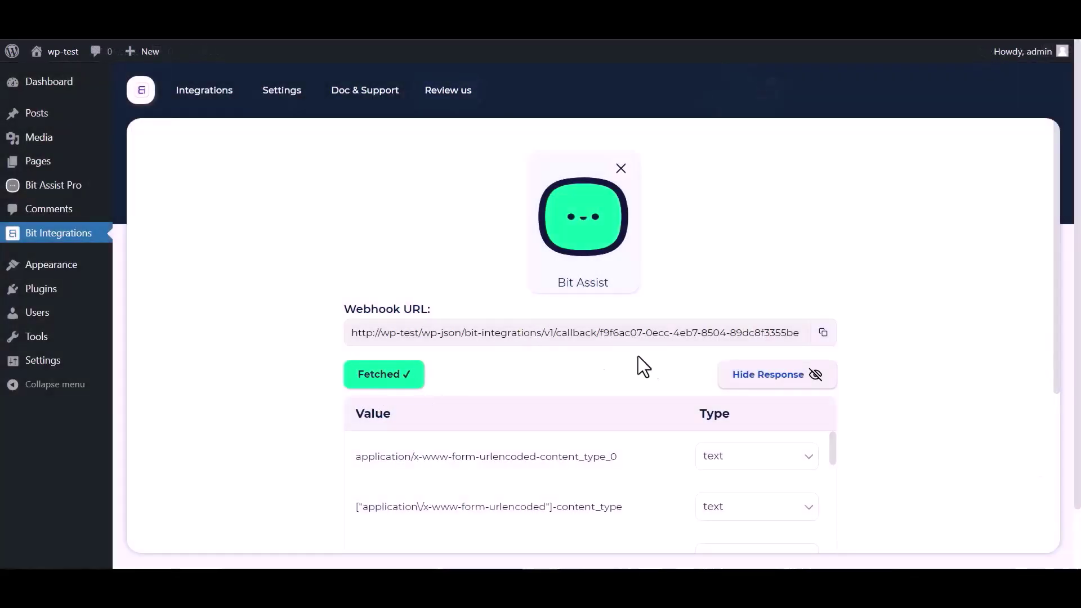
Step: Below the fetched webhook response, pick Slack as the action and focus its Access Token field
scroll(647, 360, down, 1)
scroll(479, 427, down, 4)
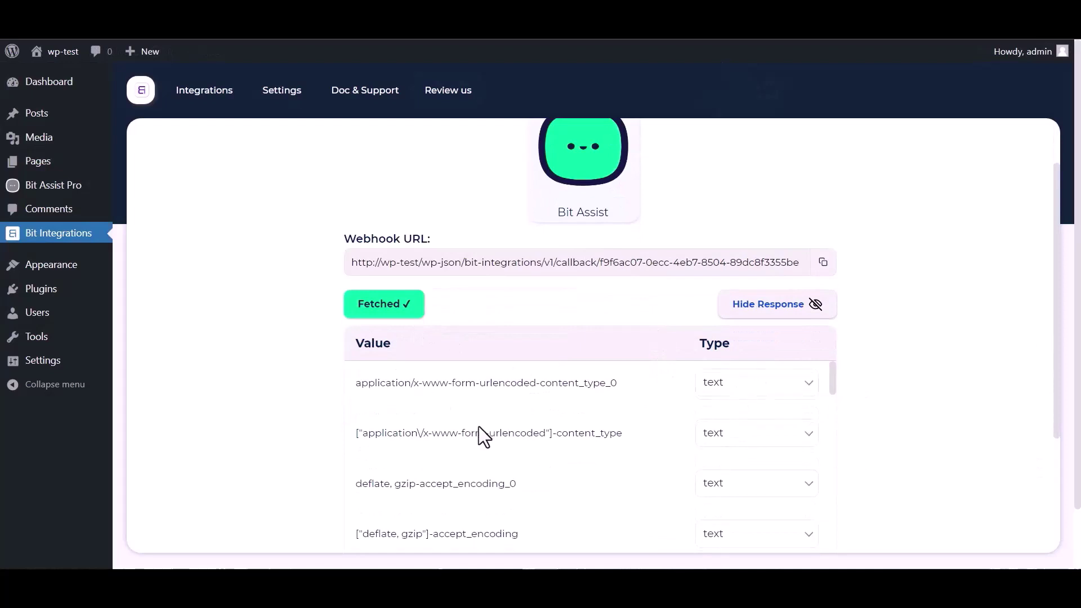
scroll(439, 434, down, 2)
scroll(309, 446, down, 4)
scroll(394, 338, down, 2)
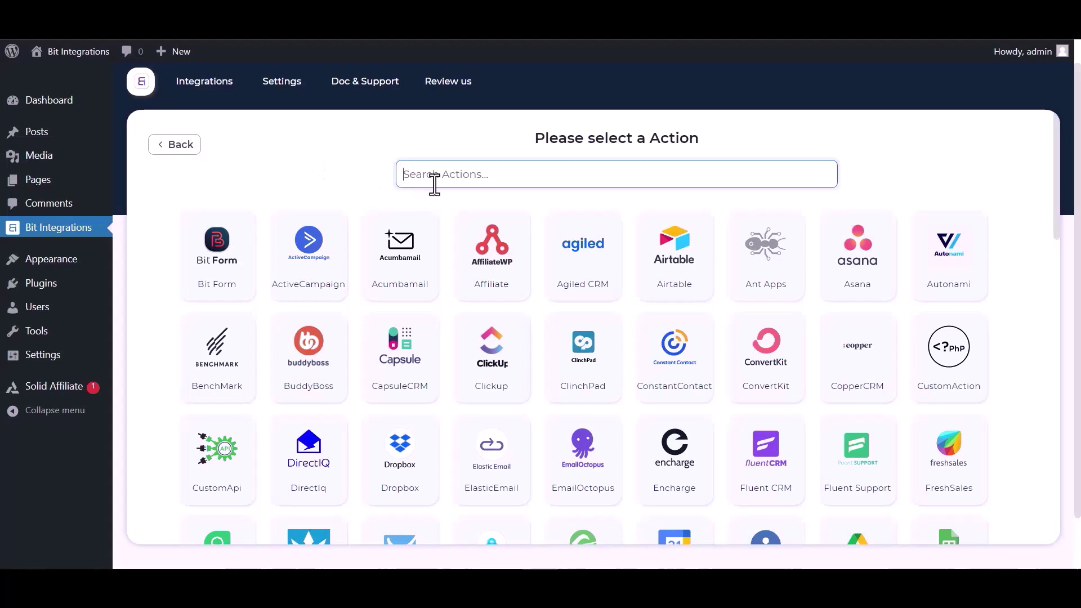
text(sl)
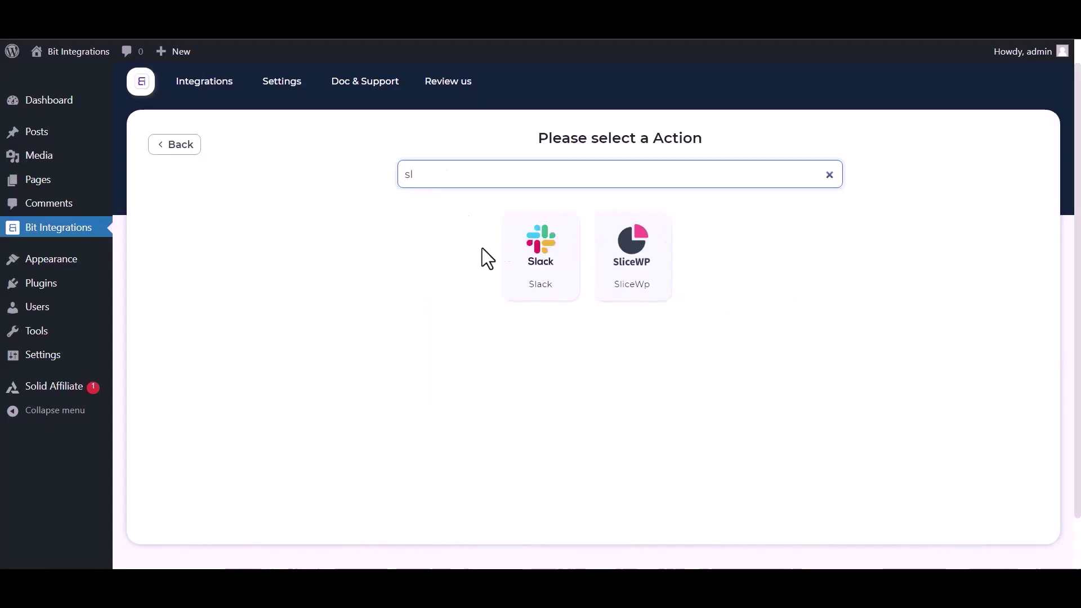
click(540, 276)
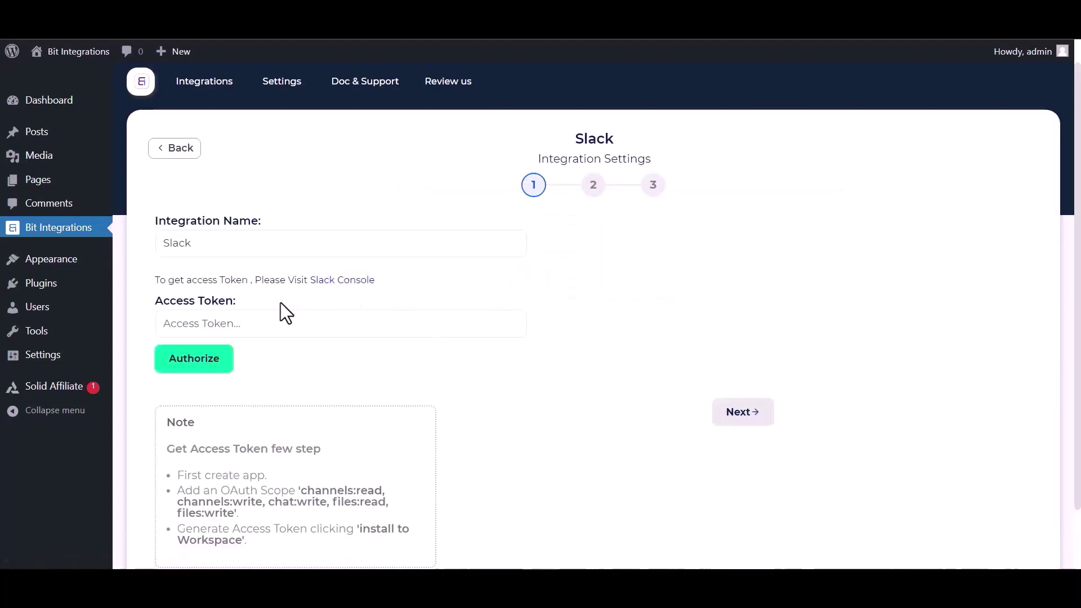
click(194, 320)
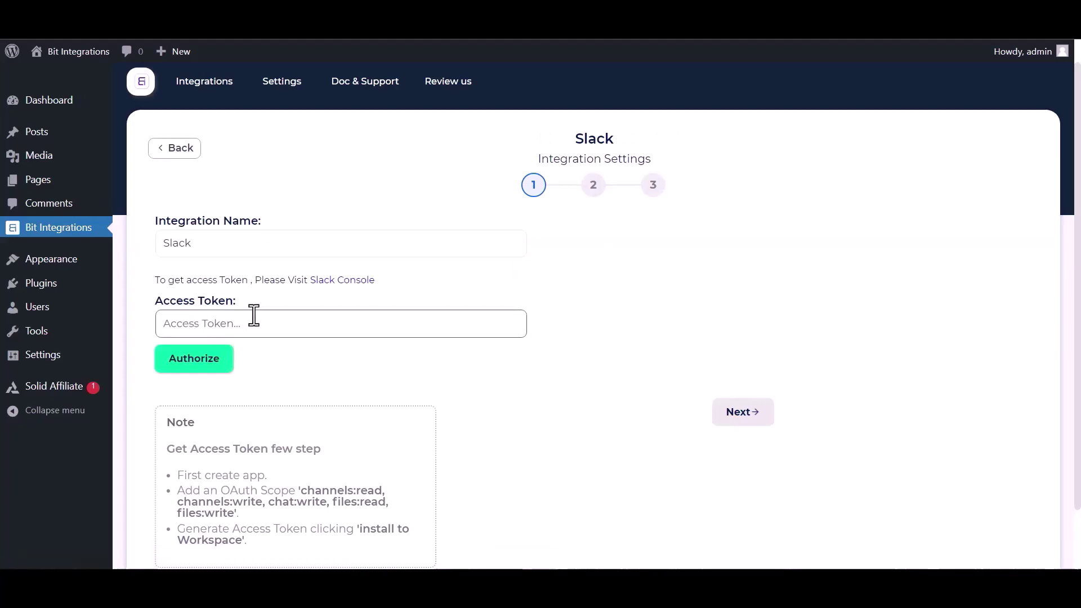
Step: Create a Slack app from scratch named 'Bit Integrations' in the Bit Apps workspace
click(318, 283)
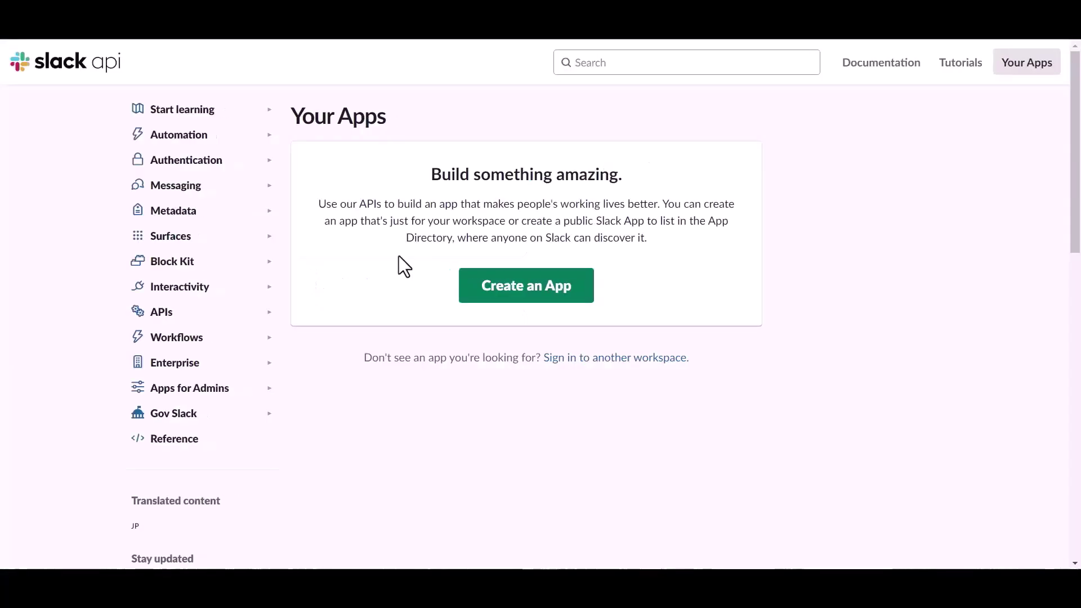
click(498, 293)
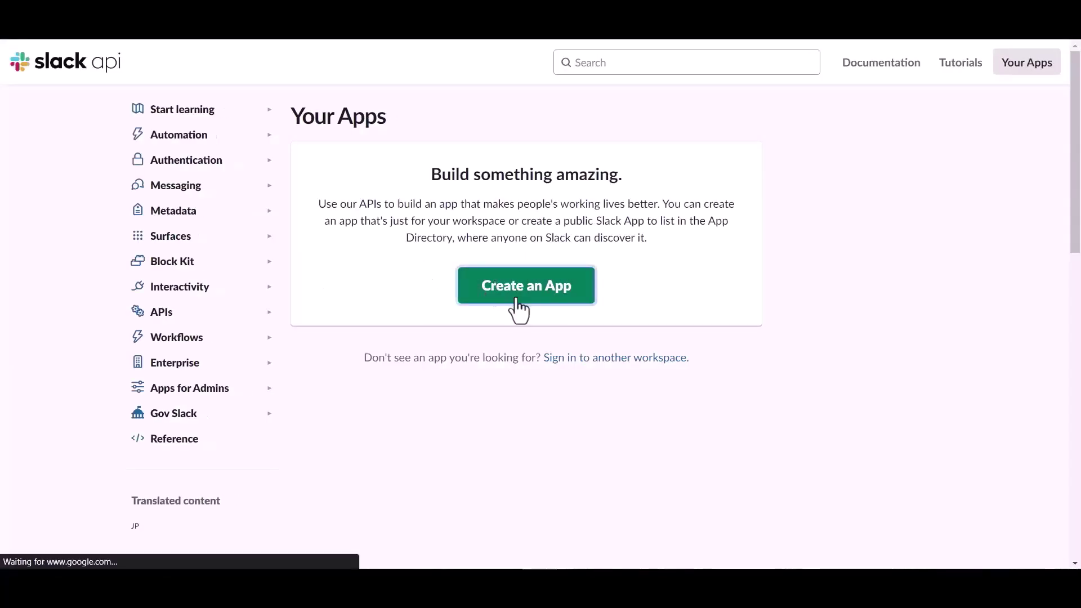
click(446, 289)
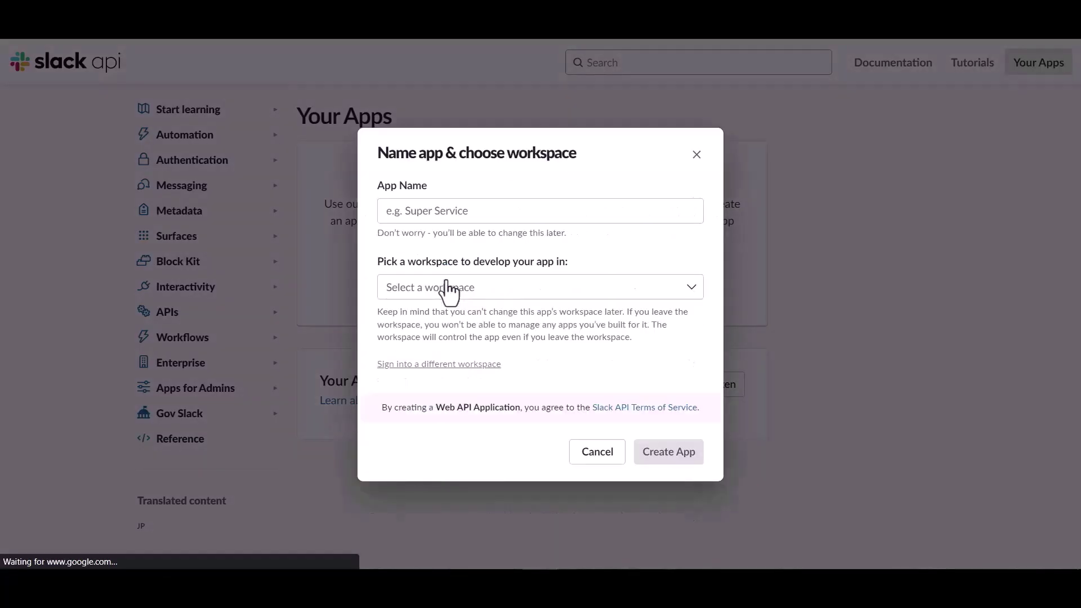
click(453, 212)
text(B)
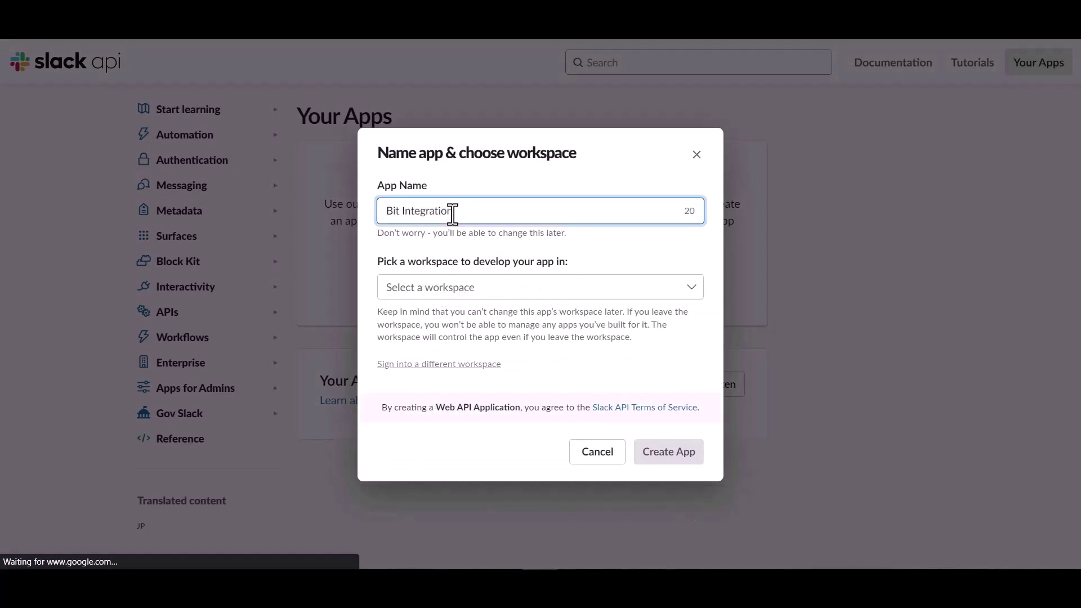
text(it Integrations)
click(498, 293)
click(423, 314)
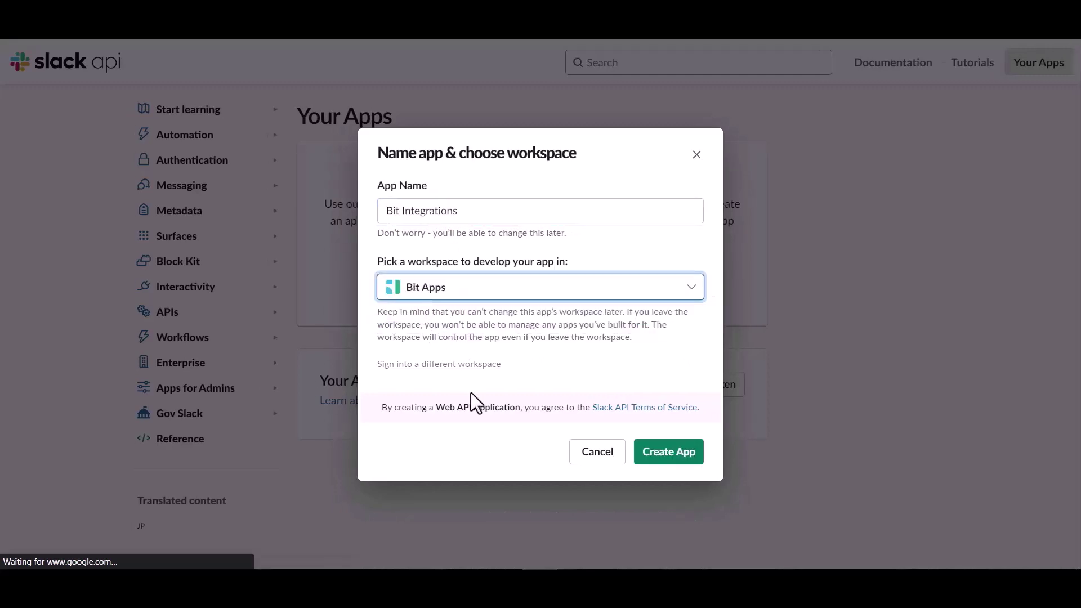
click(664, 462)
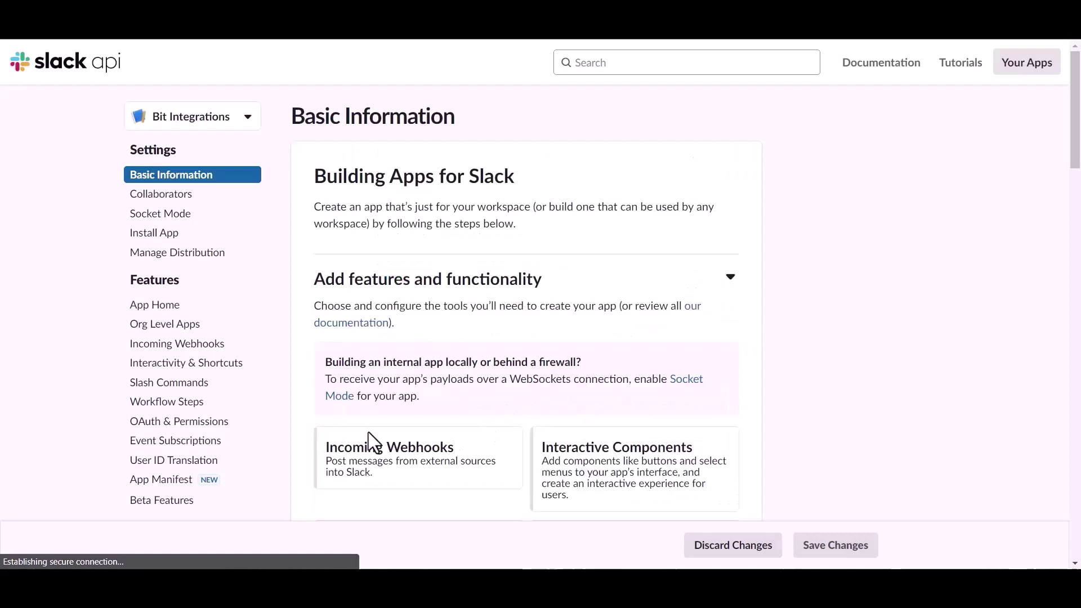
Step: In OAuth & Permissions, add files:read and files:write as user token scopes
click(178, 425)
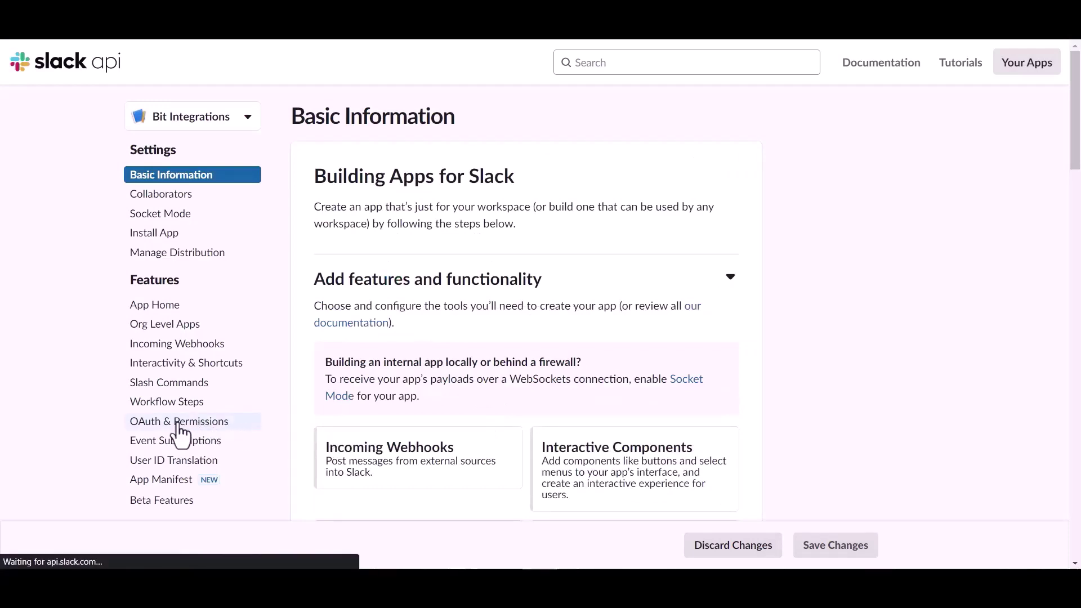
scroll(620, 397, down, 5)
scroll(616, 387, down, 10)
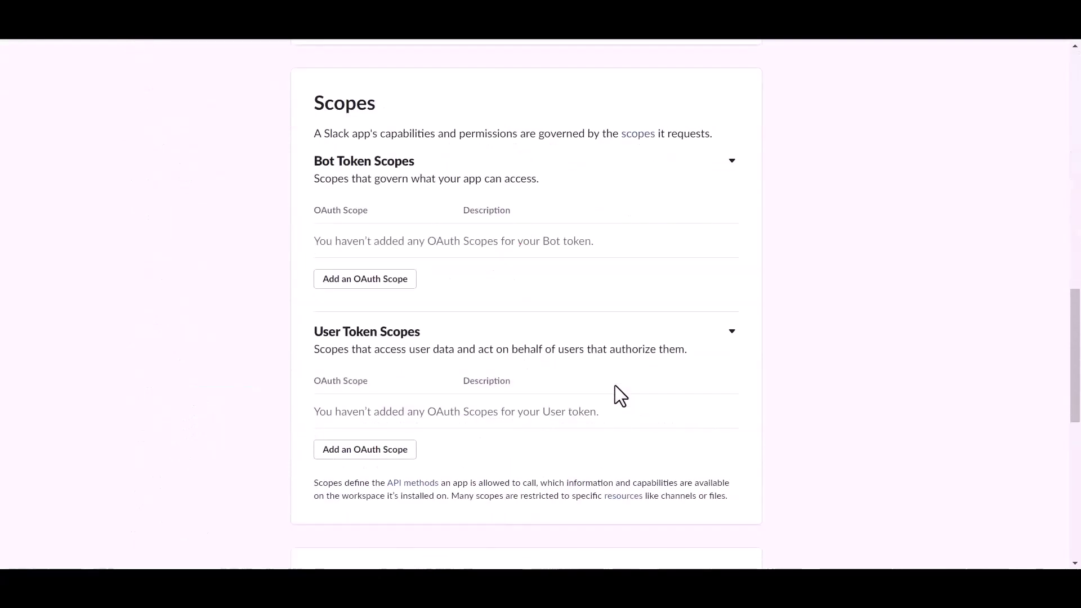
scroll(615, 388, down, 3)
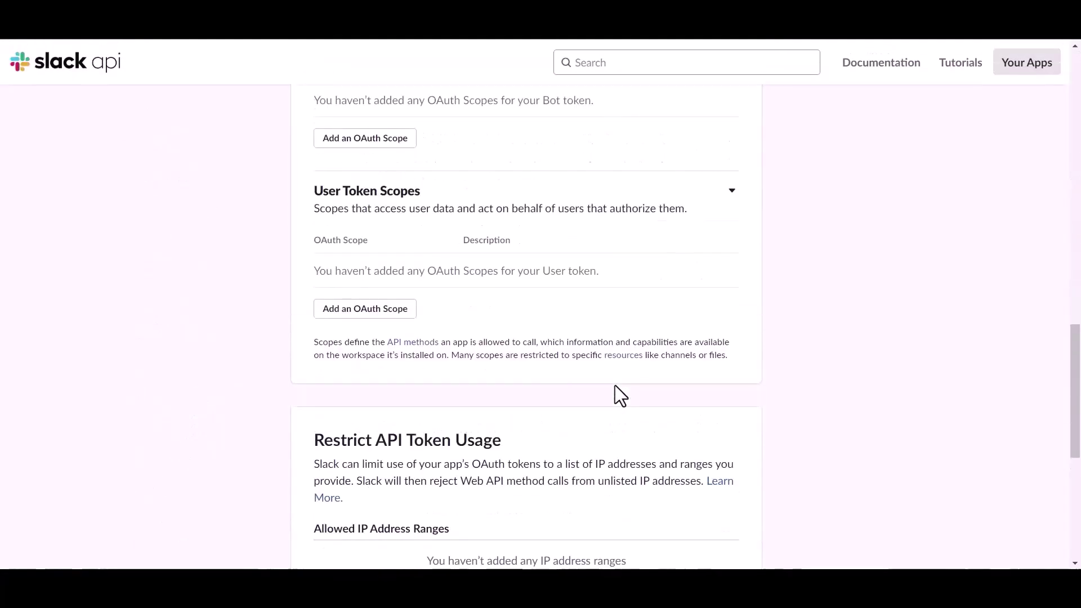
click(390, 316)
click(379, 310)
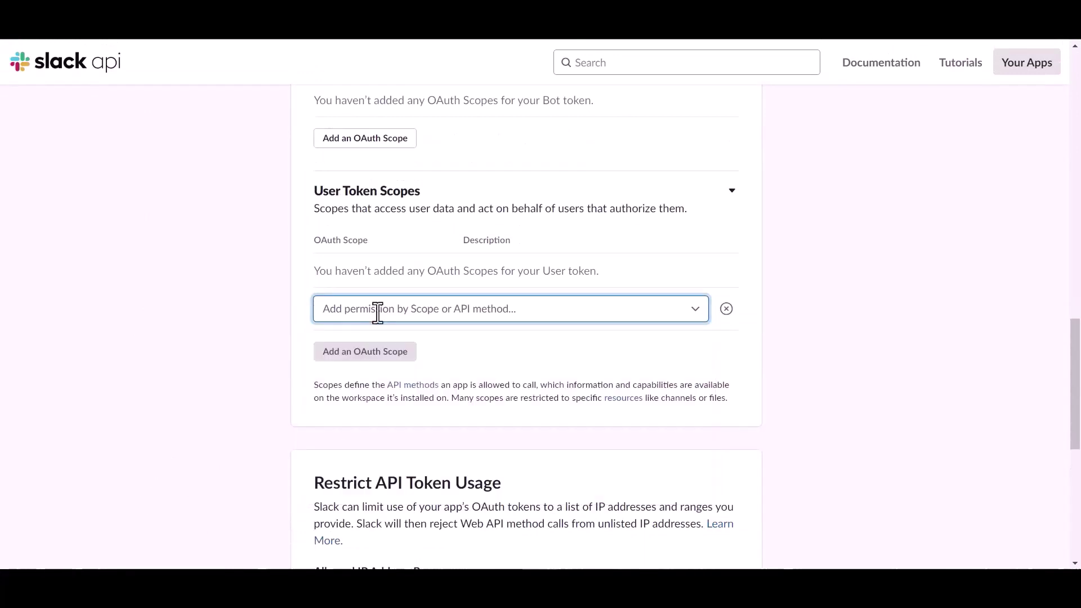
text(file)
click(352, 415)
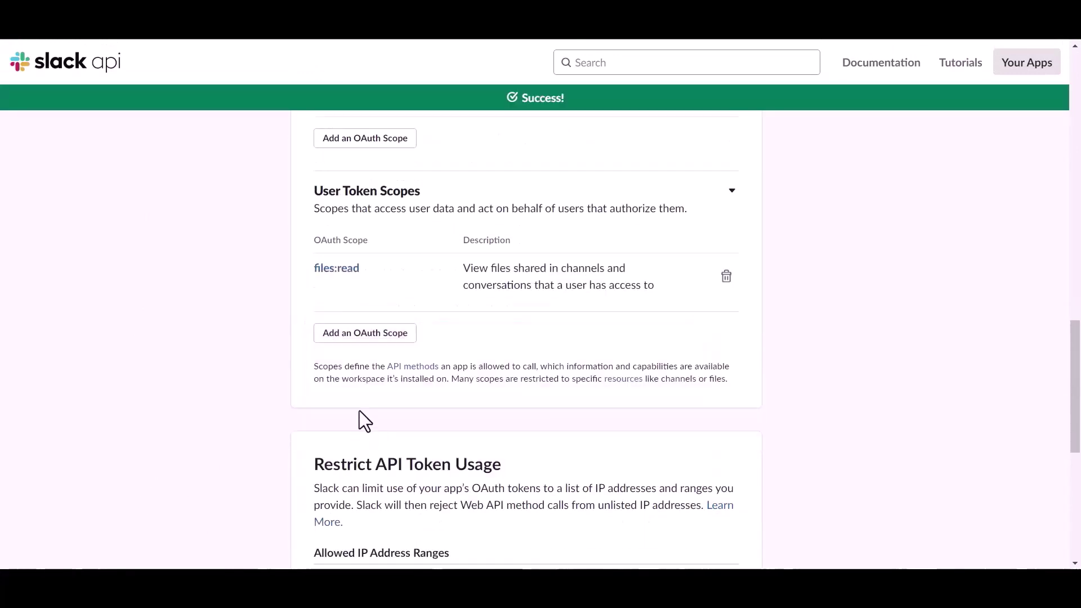
click(367, 335)
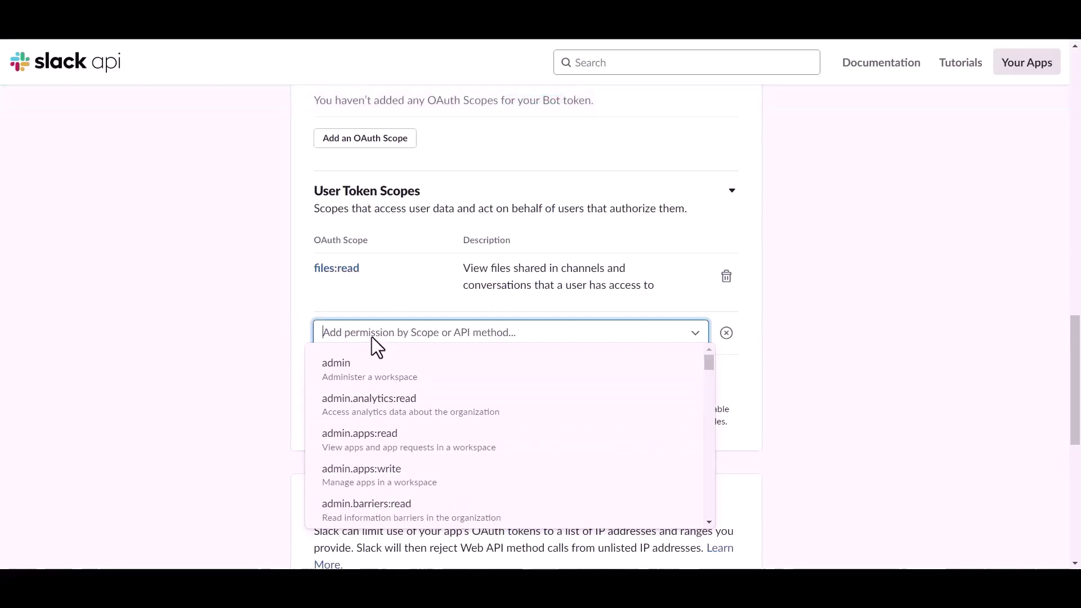
text(file)
click(360, 442)
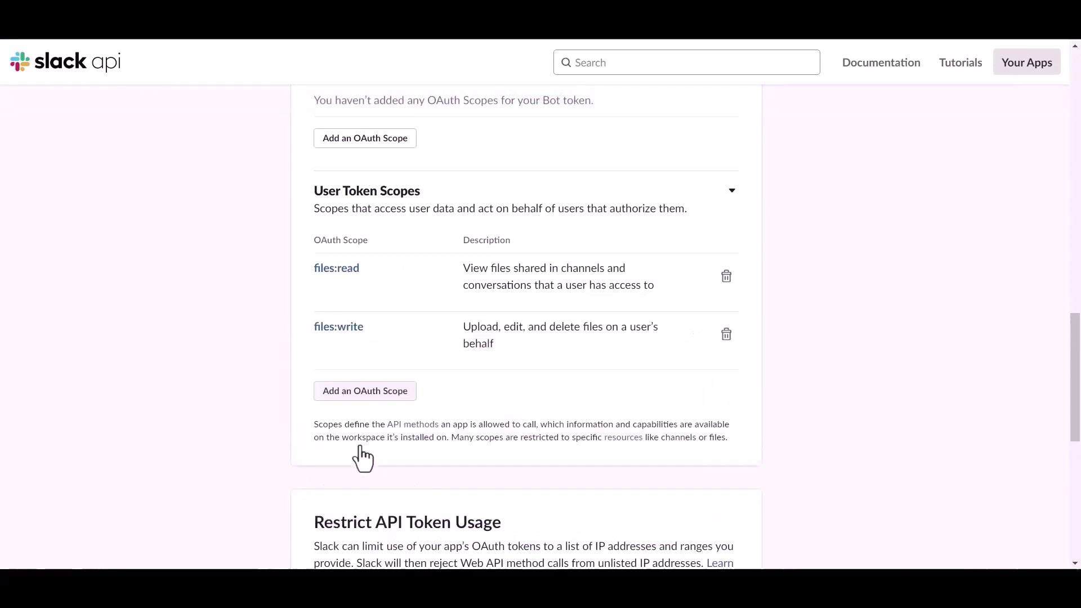
Step: Add chat:write and channels:read as user token scopes
click(367, 399)
text(ch)
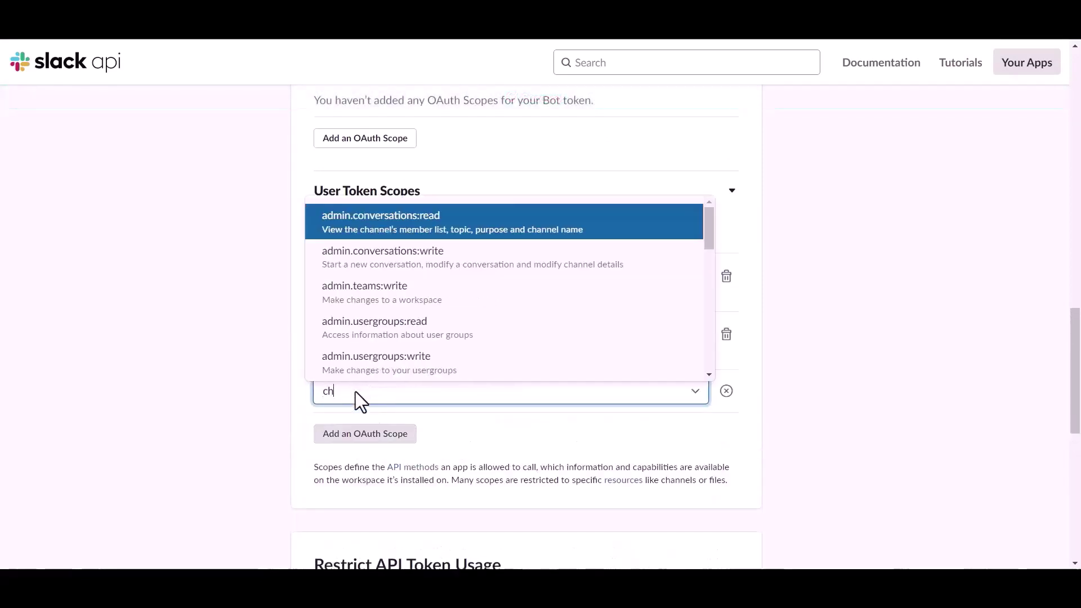
text(at)
click(355, 427)
click(361, 437)
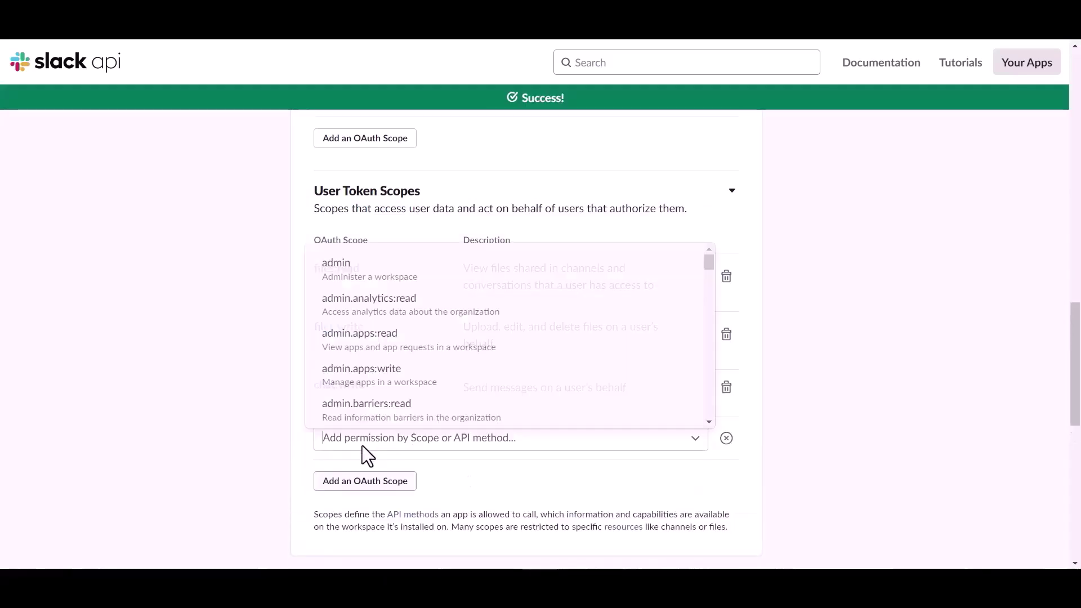
text(chat)
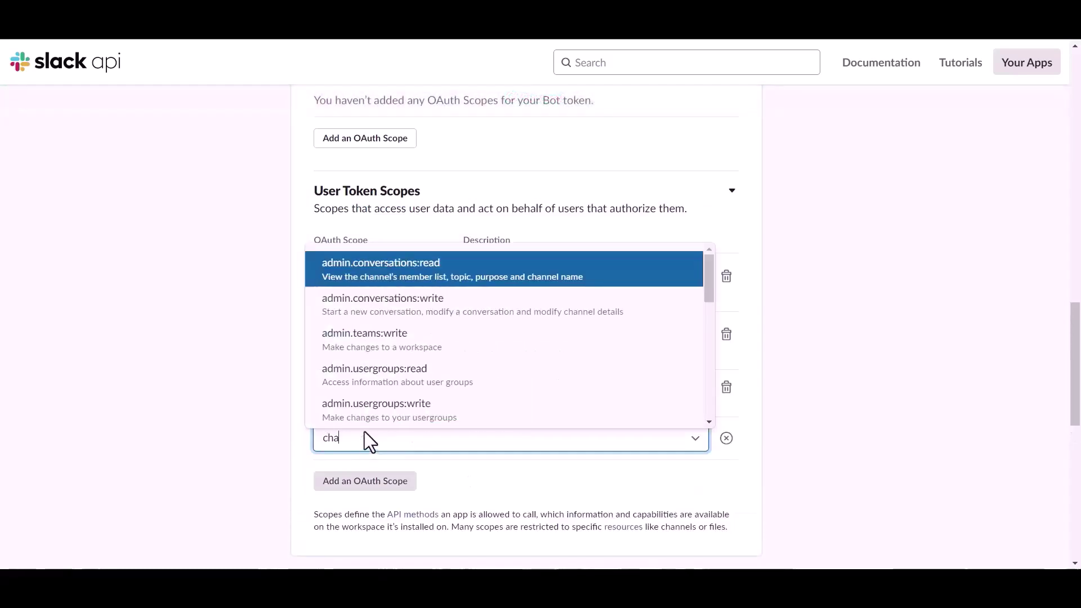
key(BackSpace)
key(BackSpace)
key(BackSpace)
scroll(355, 372, down, 5)
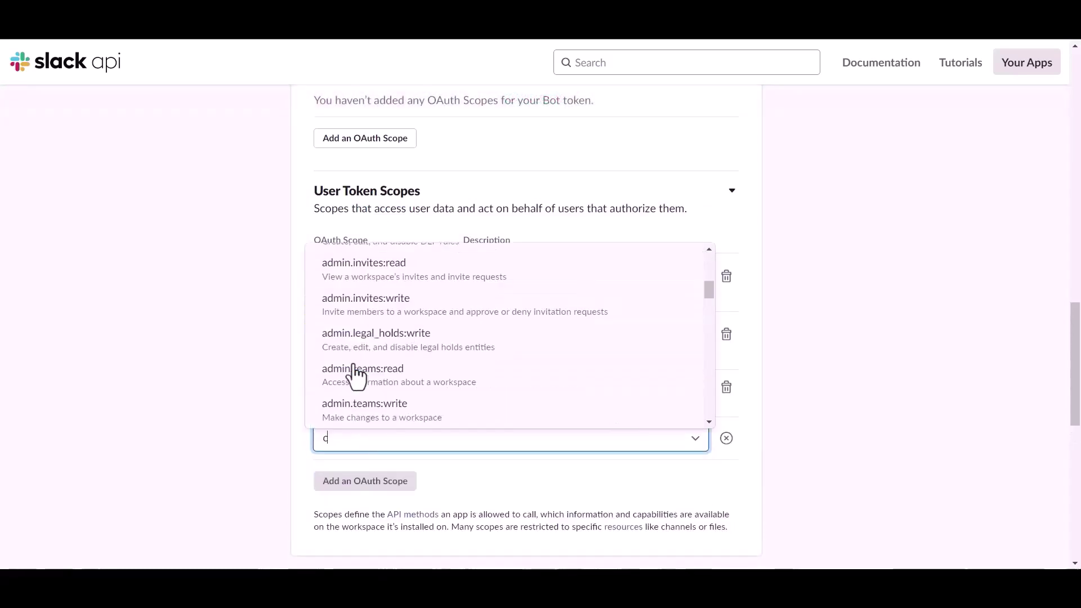
scroll(355, 372, up, 2)
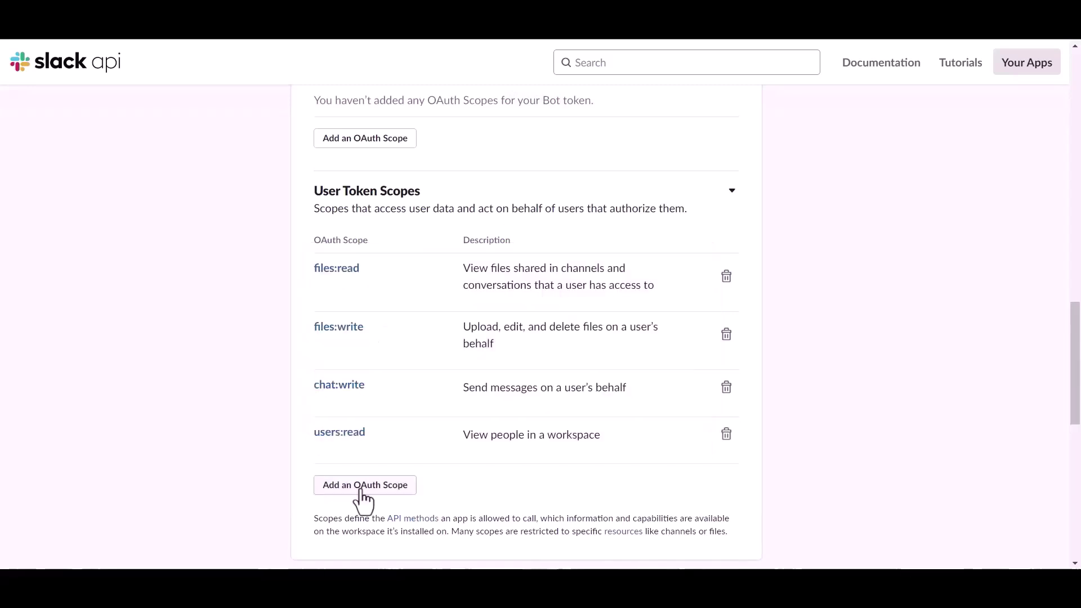
click(360, 491)
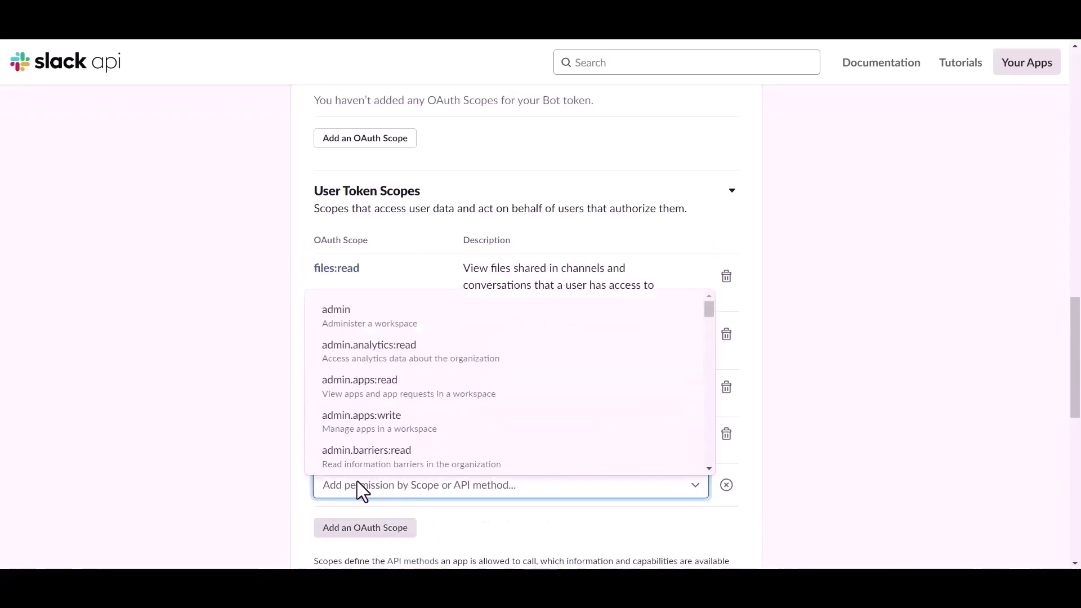
text(chat)
scroll(363, 484, down, 2)
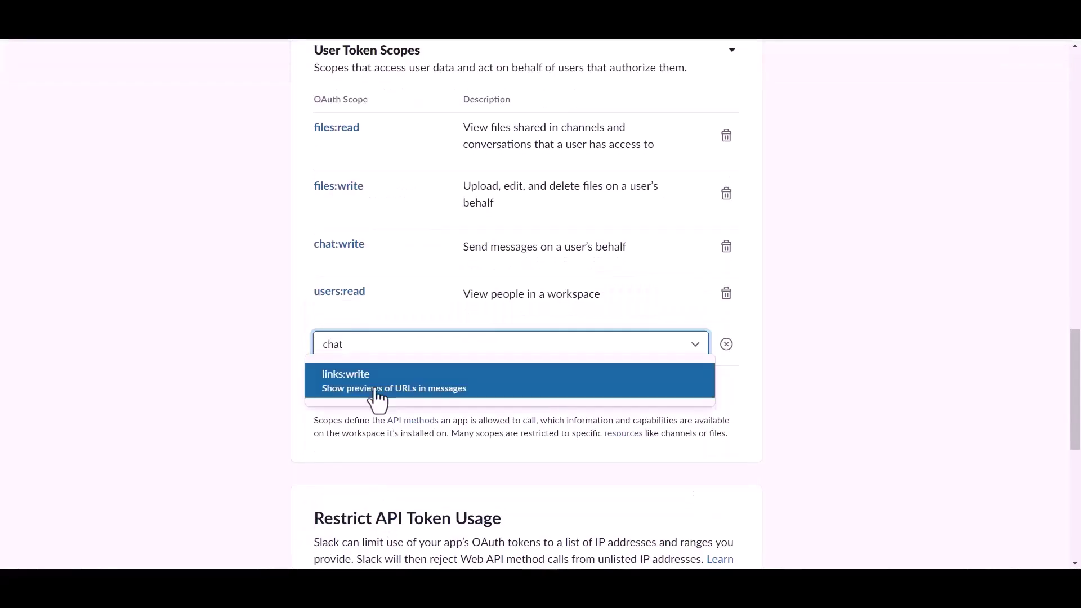
key(BackSpace)
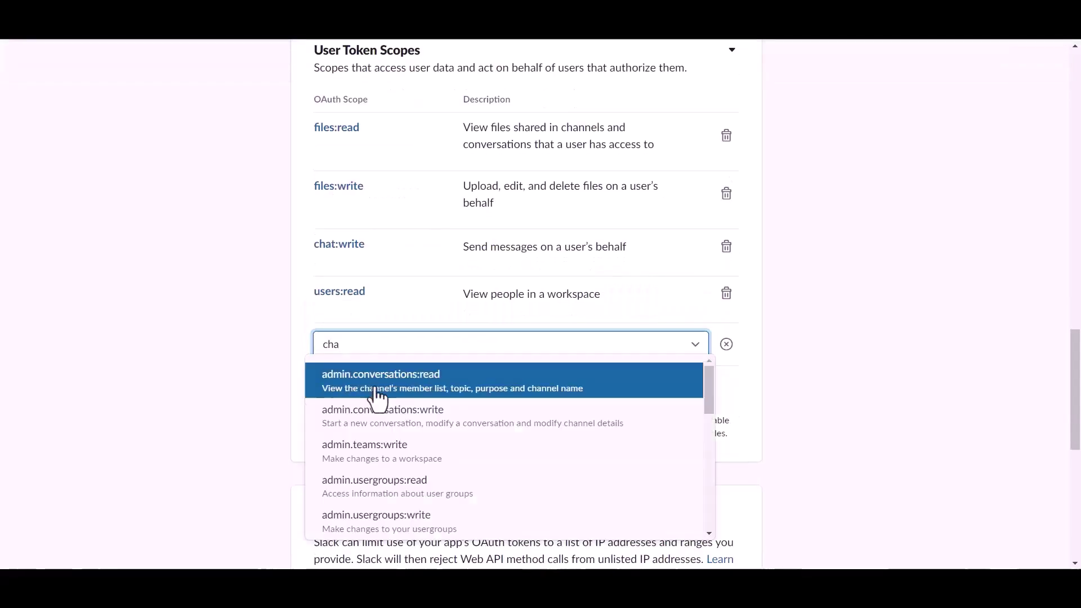
scroll(373, 441, down, 5)
scroll(383, 450, up, 2)
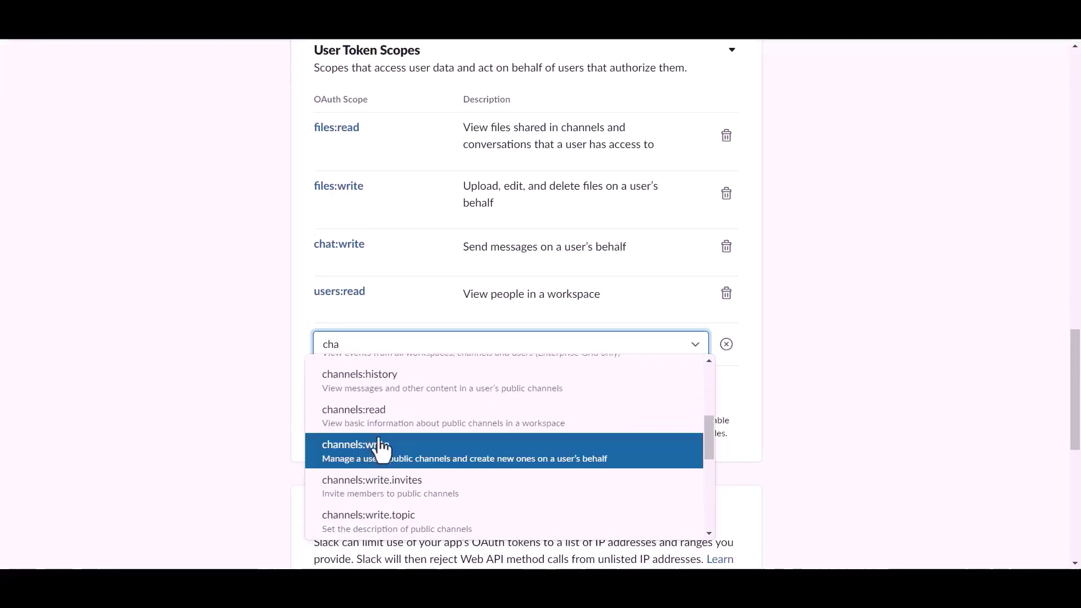
click(385, 432)
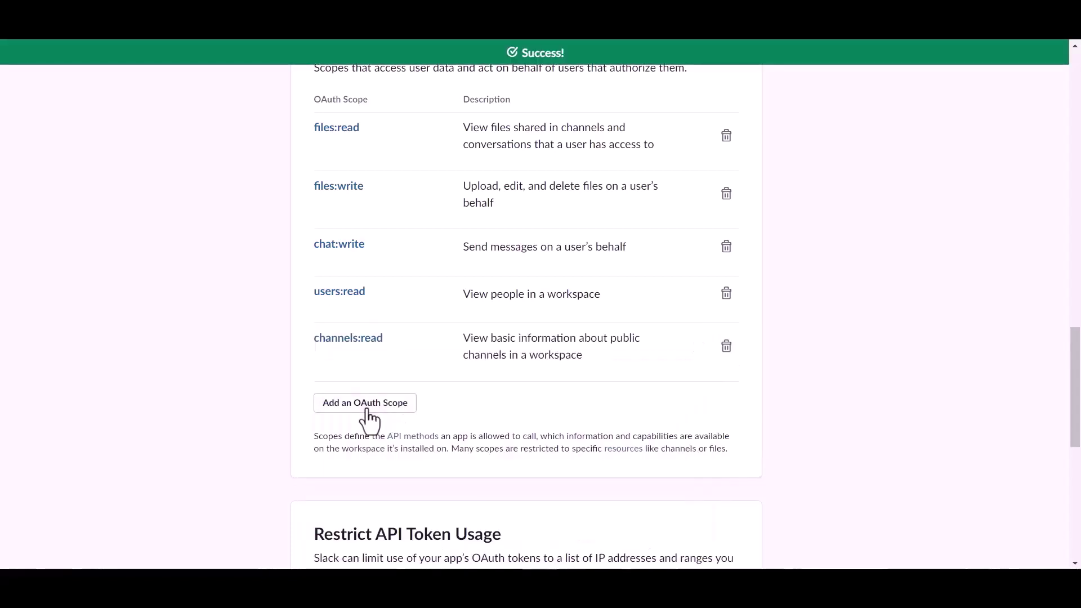
Step: Add the channels:write user scope and remove users:read
click(367, 406)
text(cha)
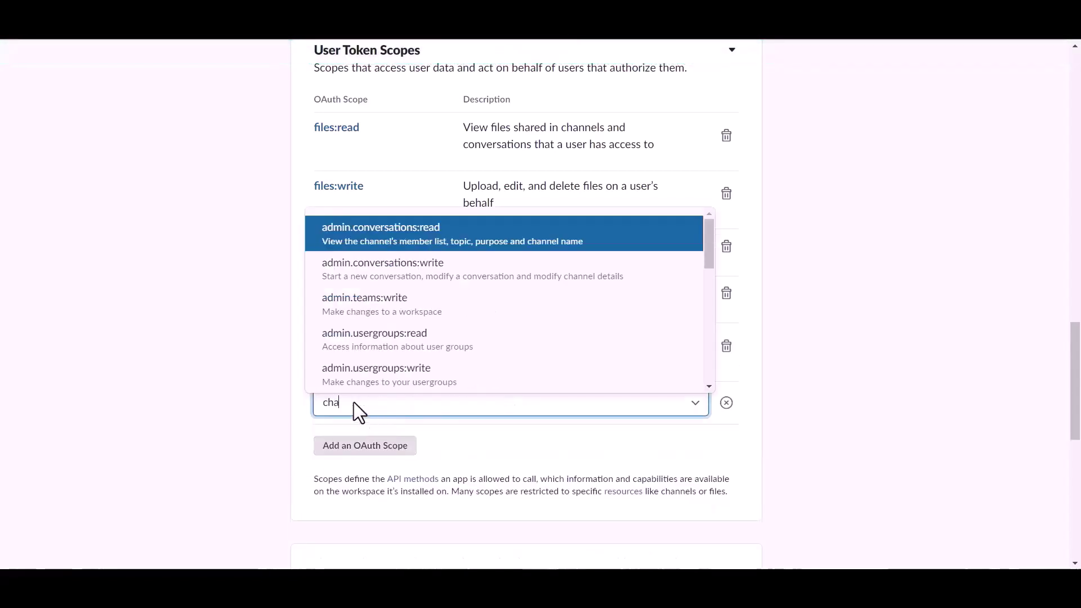
scroll(383, 349, down, 3)
click(382, 355)
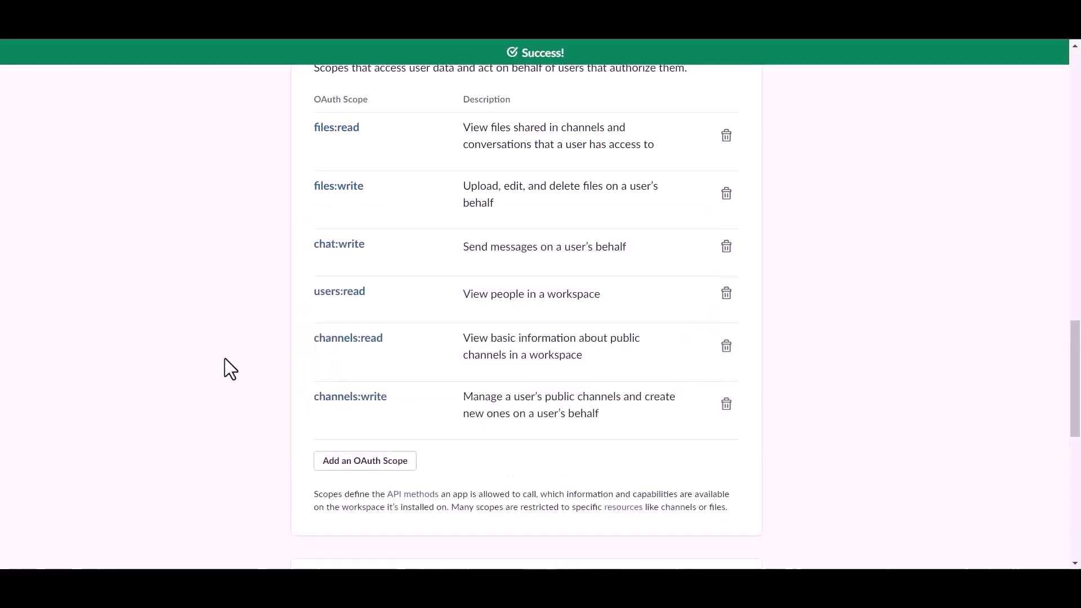
click(725, 294)
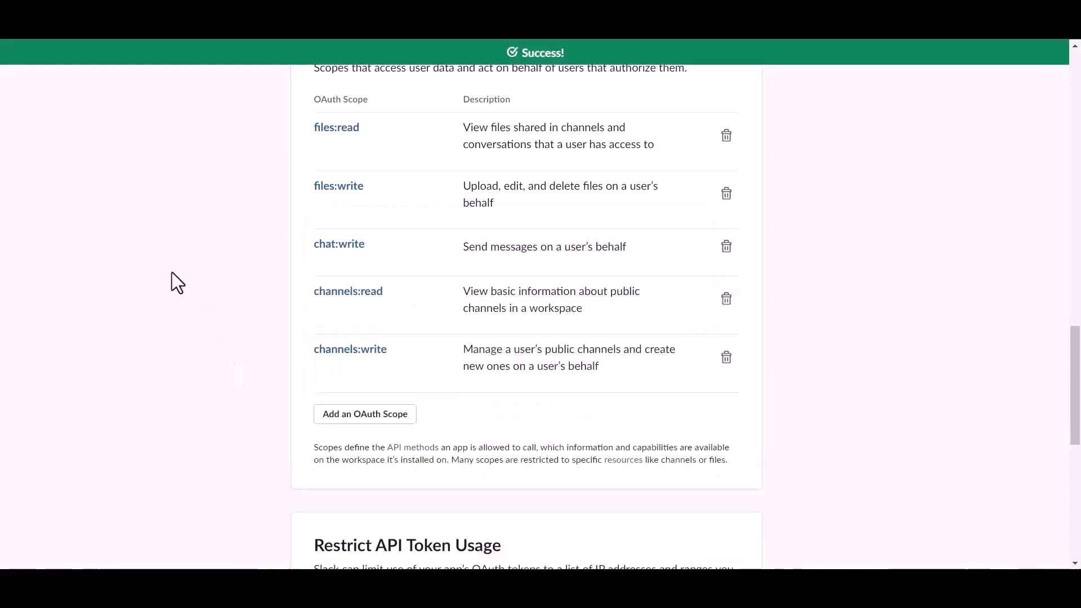
scroll(424, 347, up, 5)
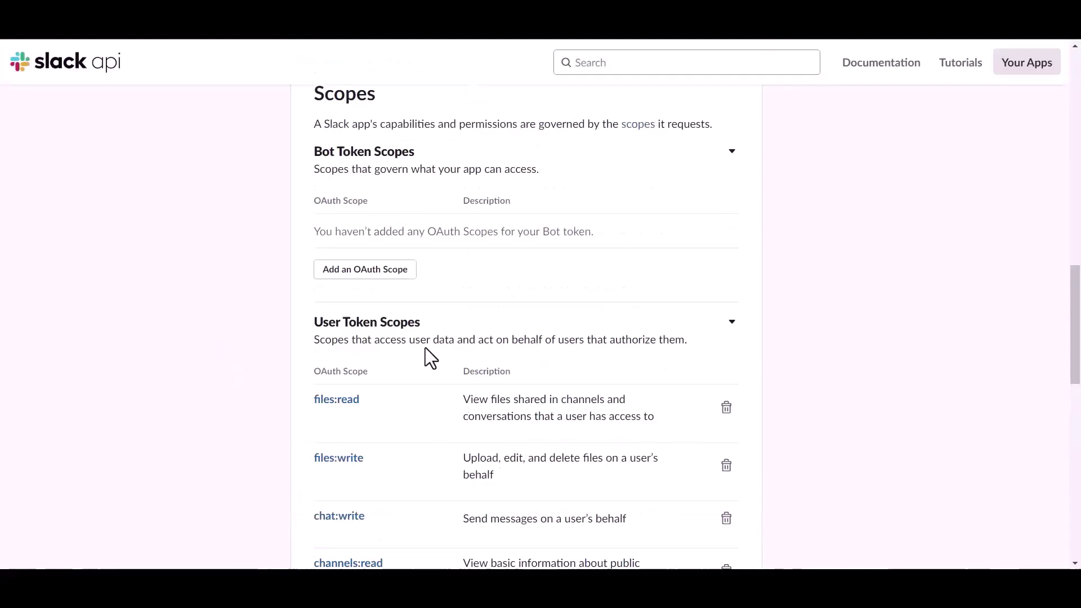
Step: Install the app to the Bit Apps workspace, allow access, and copy the User OAuth Token
scroll(425, 346, up, 12)
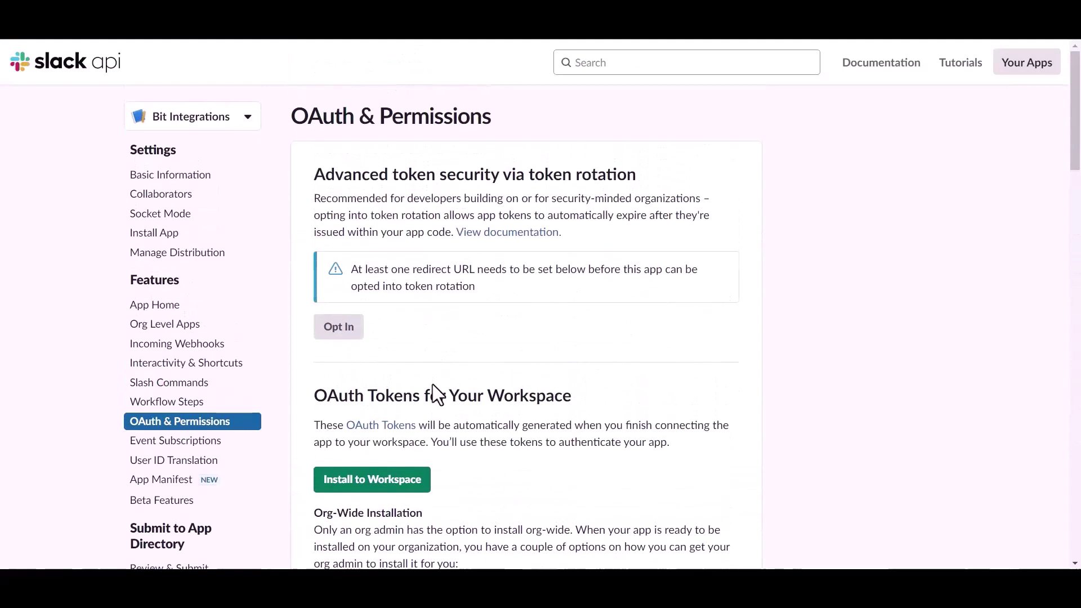
click(394, 483)
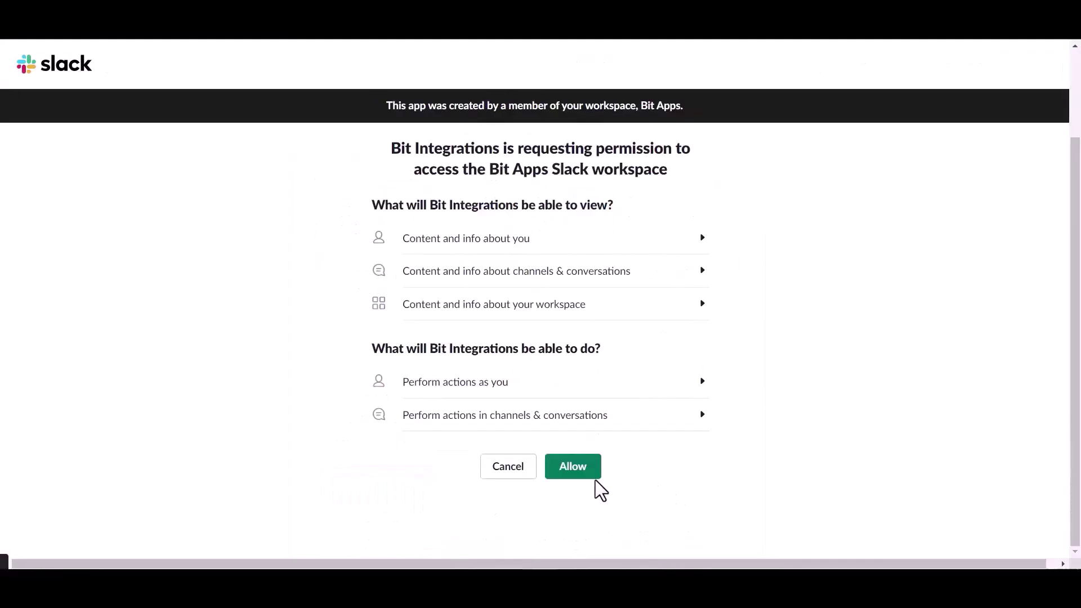
click(574, 478)
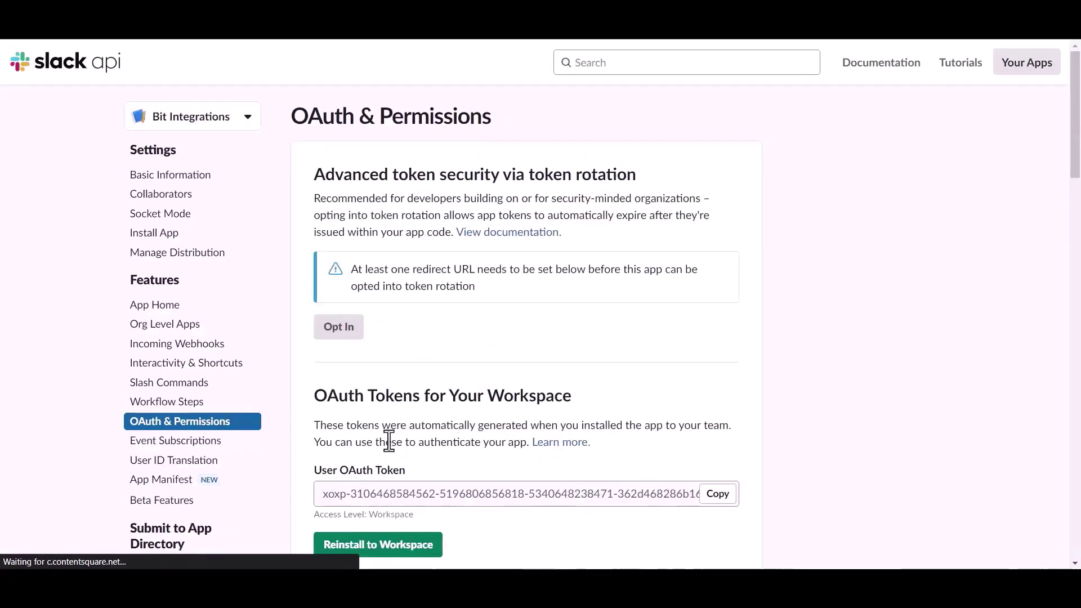
scroll(437, 434, down, 1)
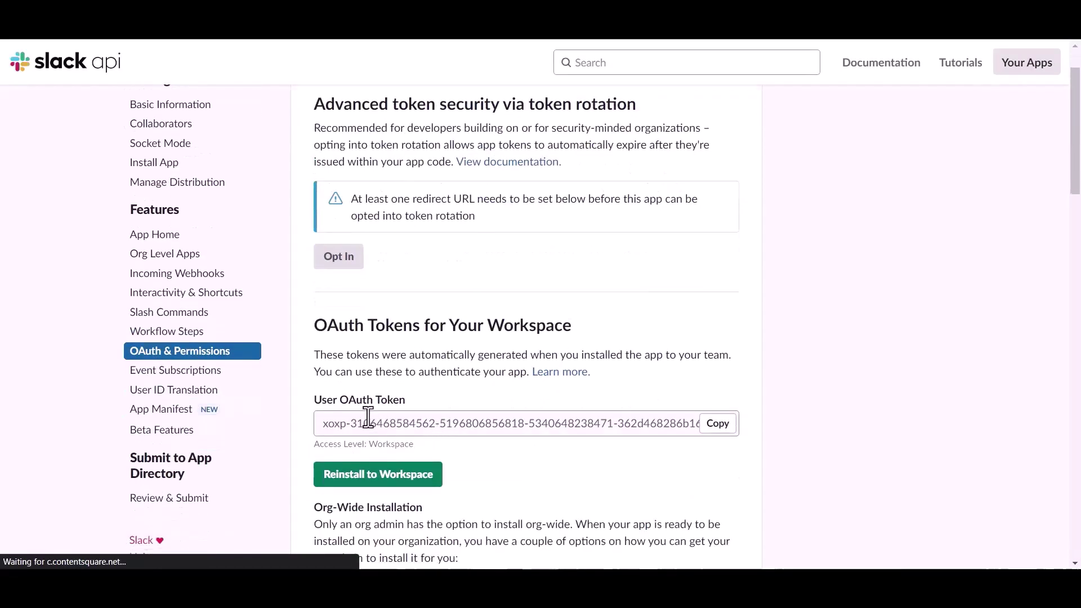
click(716, 426)
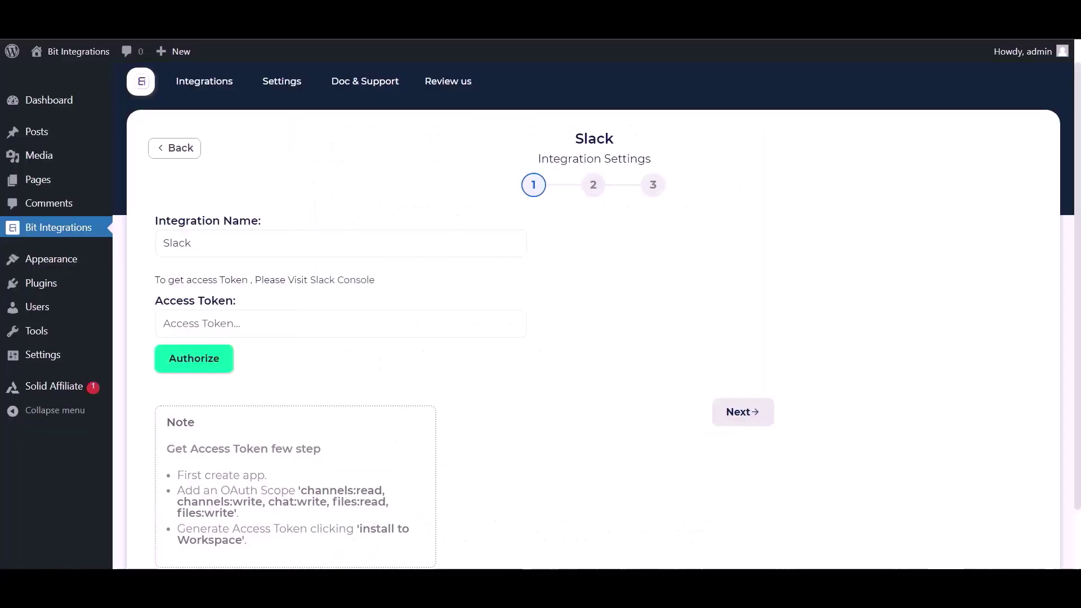
Step: Paste the Slack user OAuth token into Access Token and authorize it
click(292, 320)
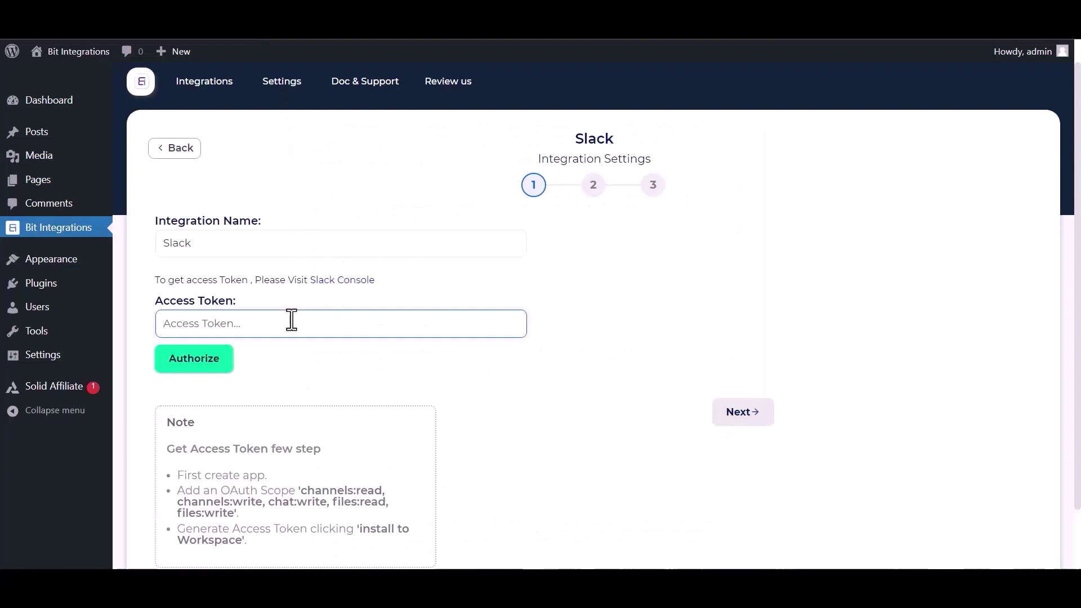
key(ctrl+v)
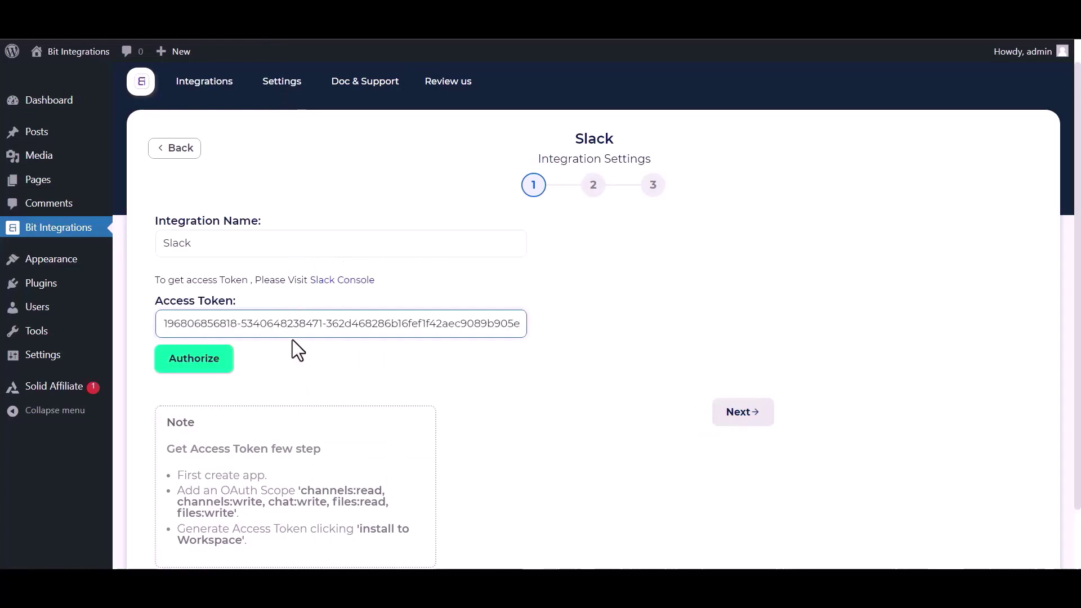
click(188, 366)
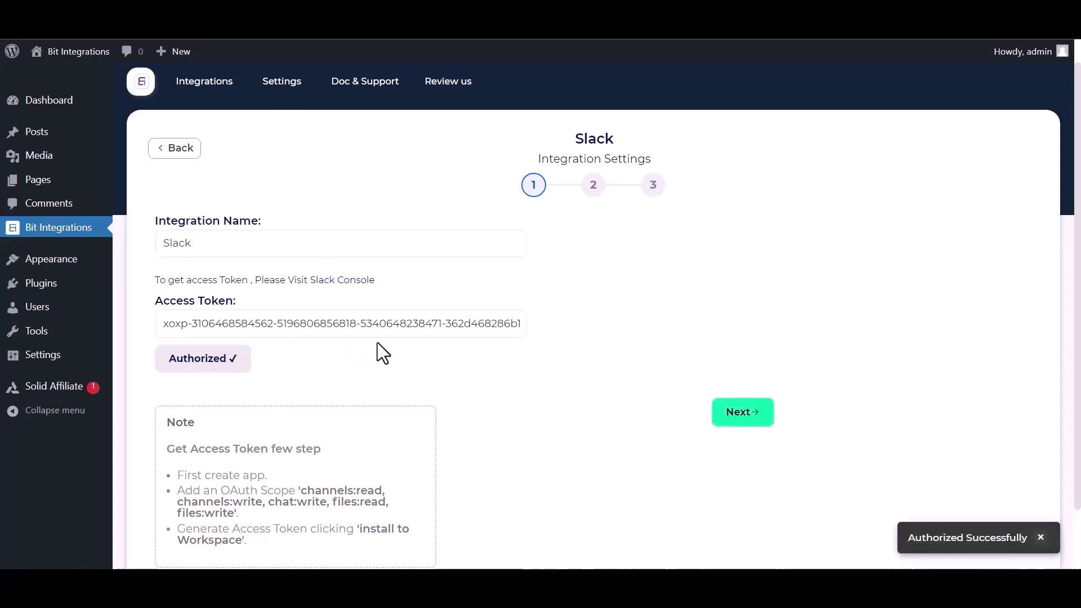
Step: Post to the bit-integrations channel with a message built from First Name and Payment Email
click(754, 418)
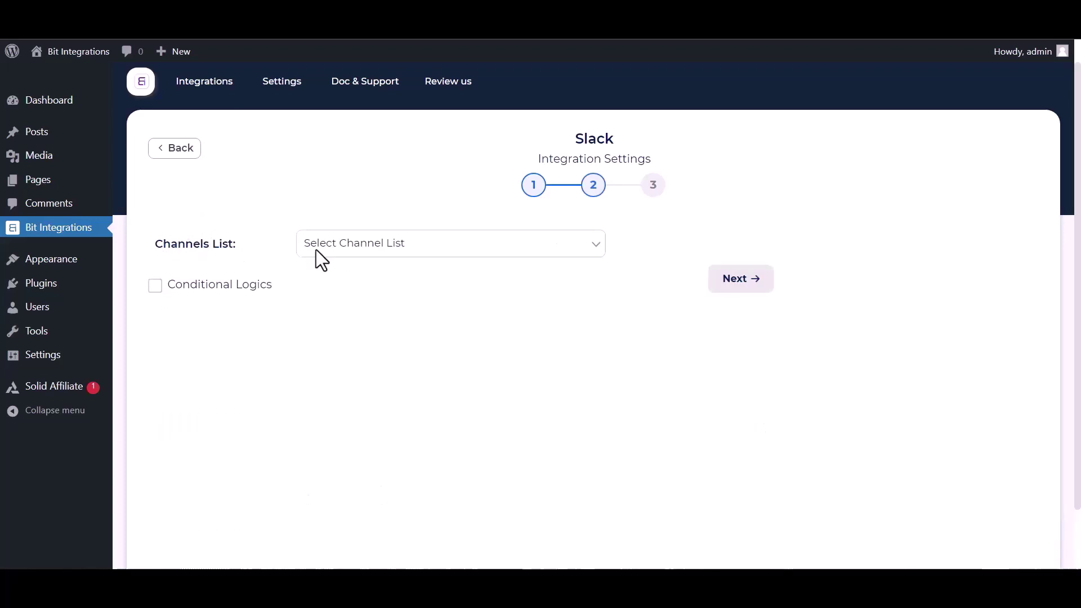
click(385, 251)
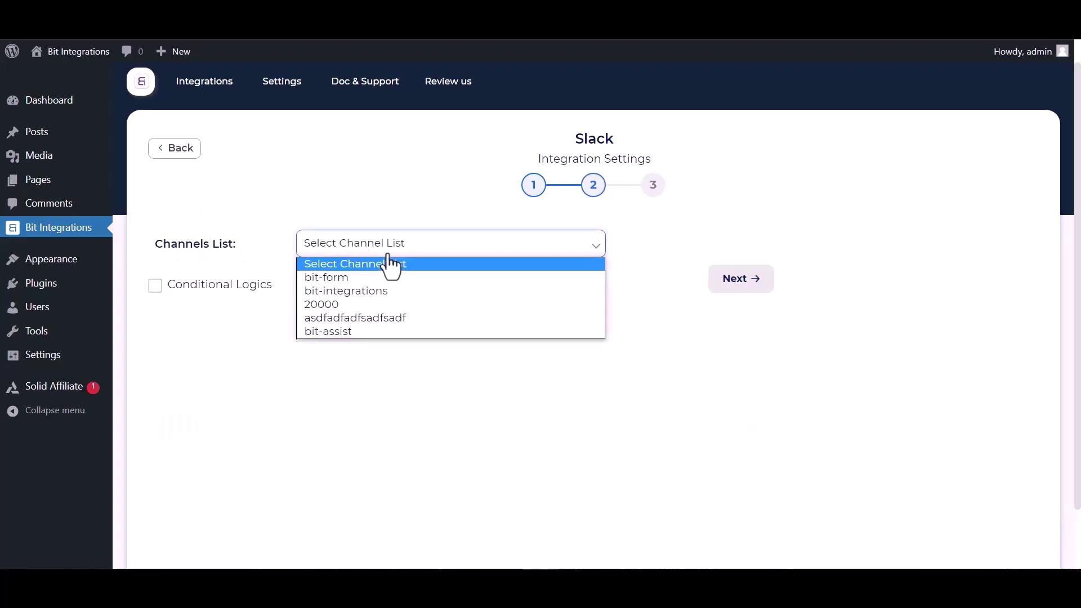
click(348, 290)
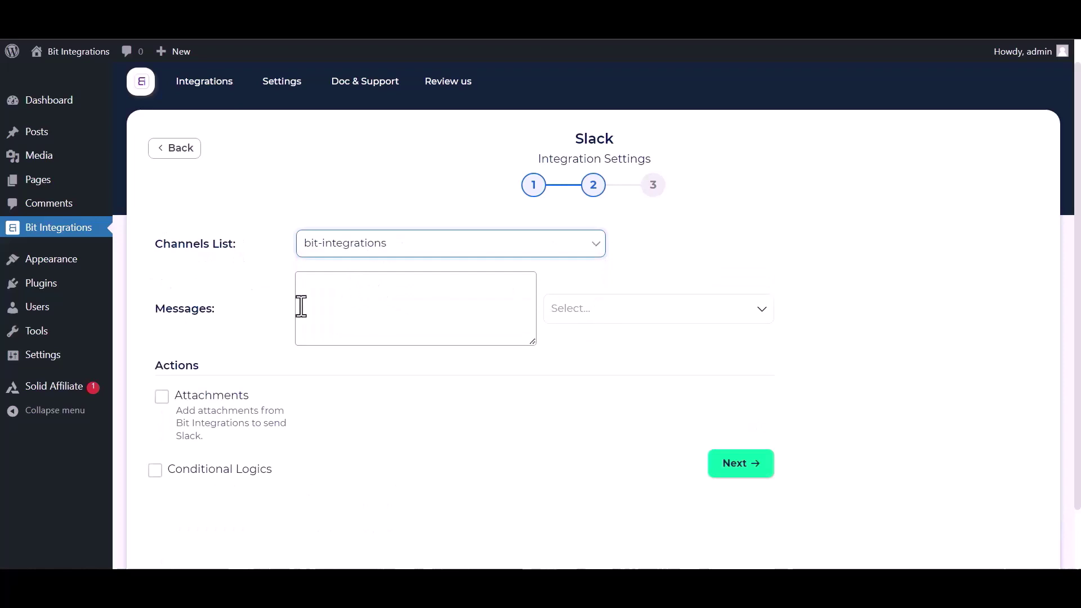
click(641, 318)
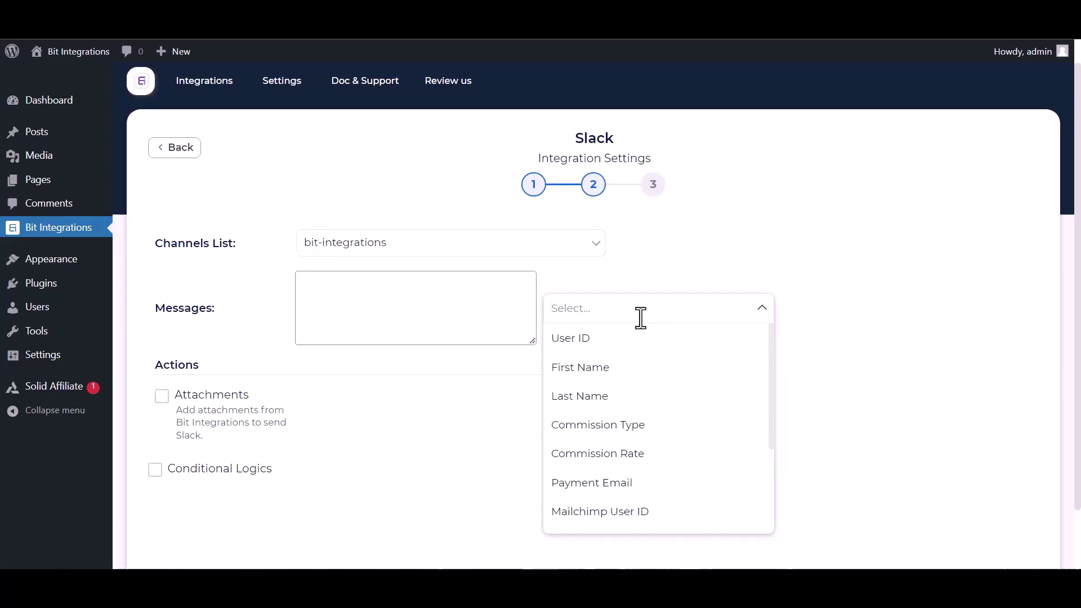
click(603, 369)
click(594, 484)
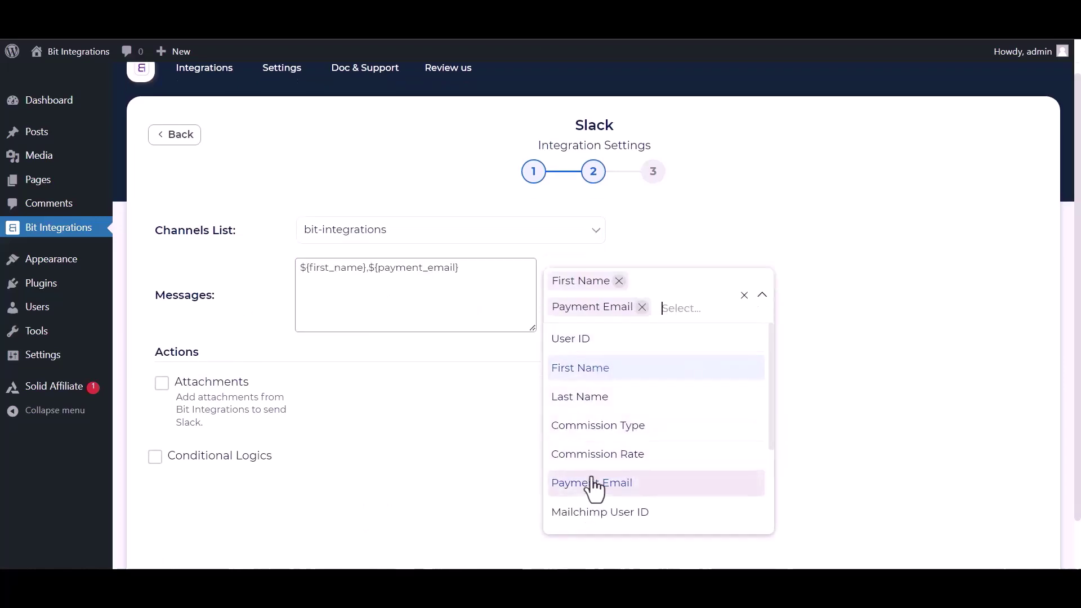
click(867, 376)
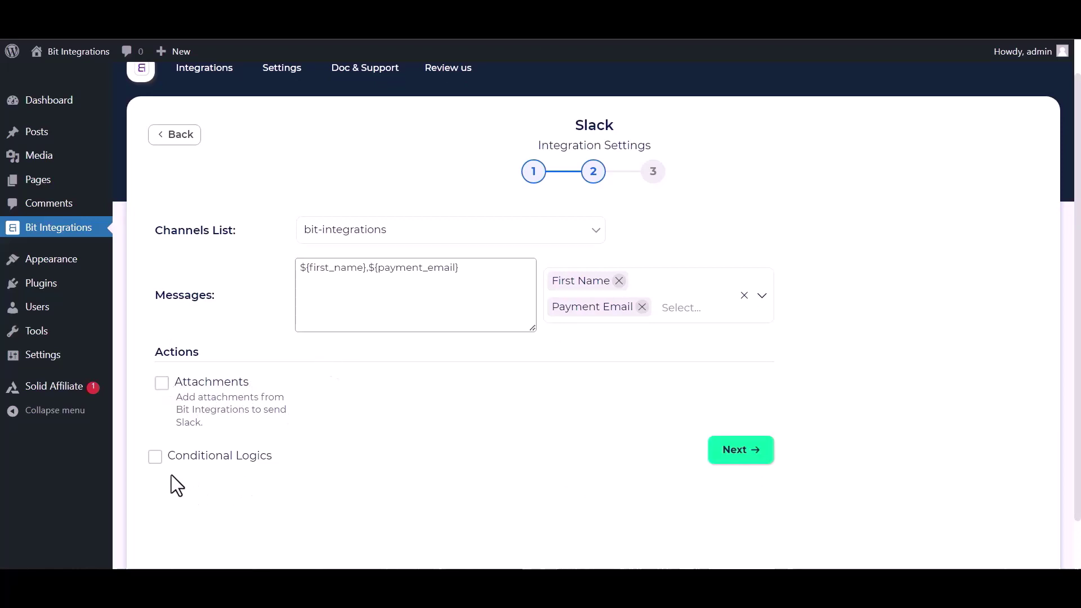
Step: Toggle Conditional Logics on and back off, then finish the integration setup
click(155, 457)
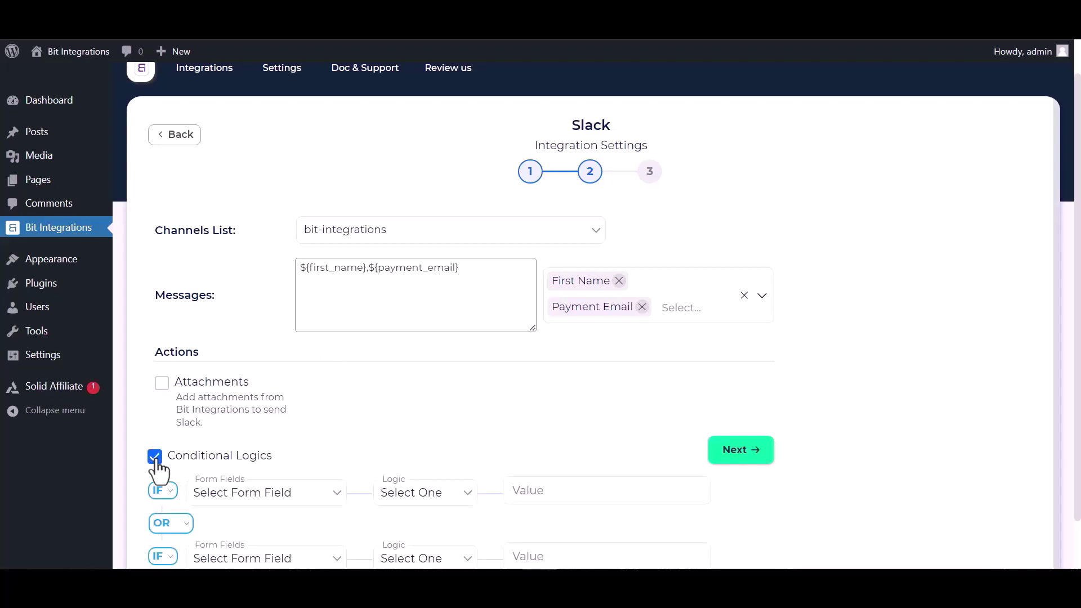
click(156, 459)
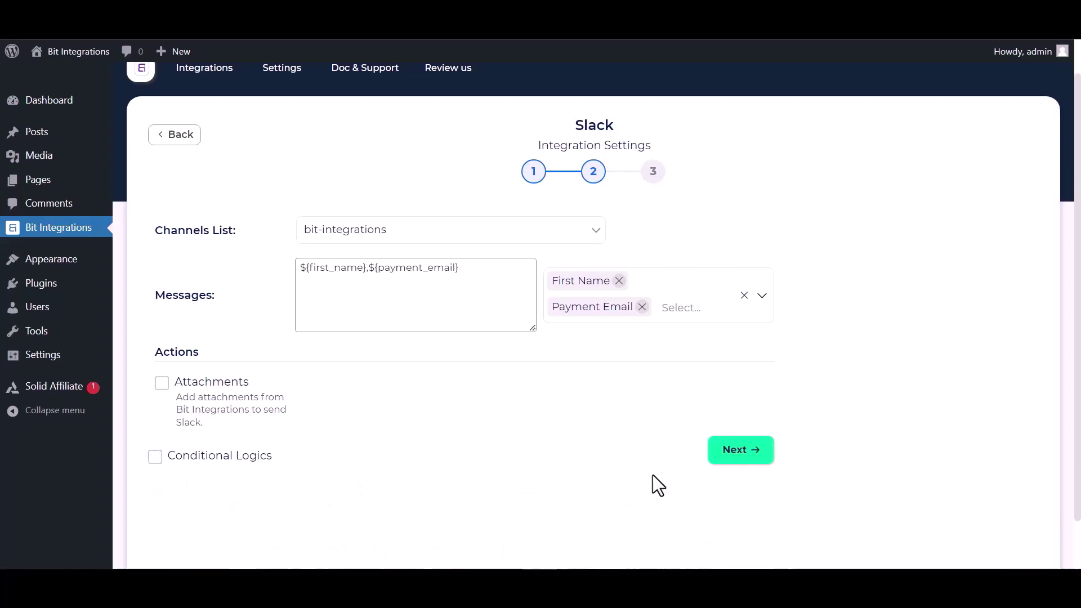
click(755, 450)
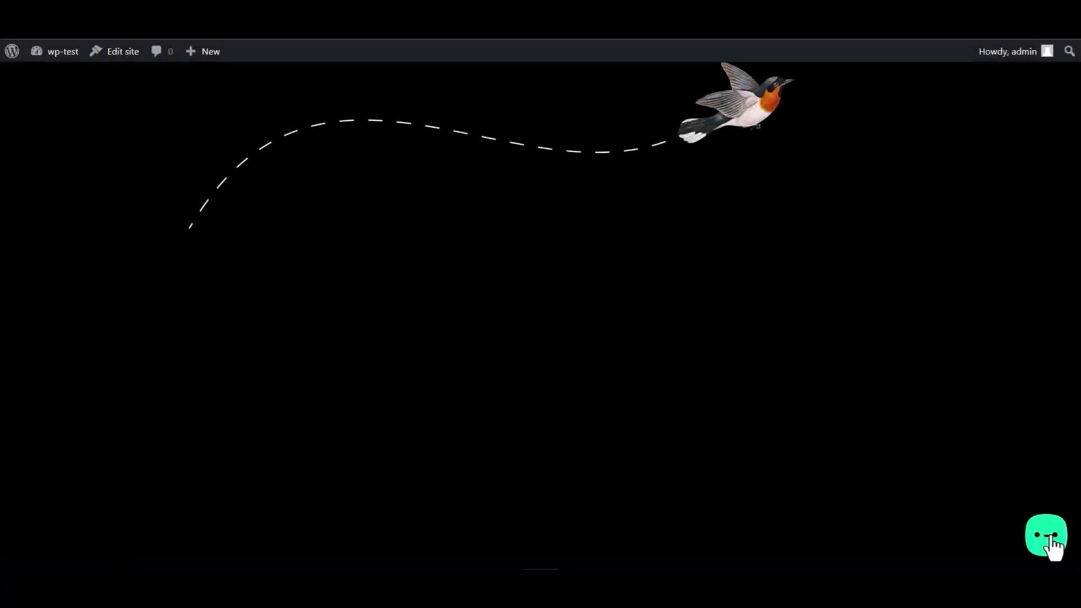
Step: Submit the chat form with name 'Bit Integrations', a test e-mail and number, then switch to Slack
click(1051, 543)
click(976, 482)
text(Bit Integrations)
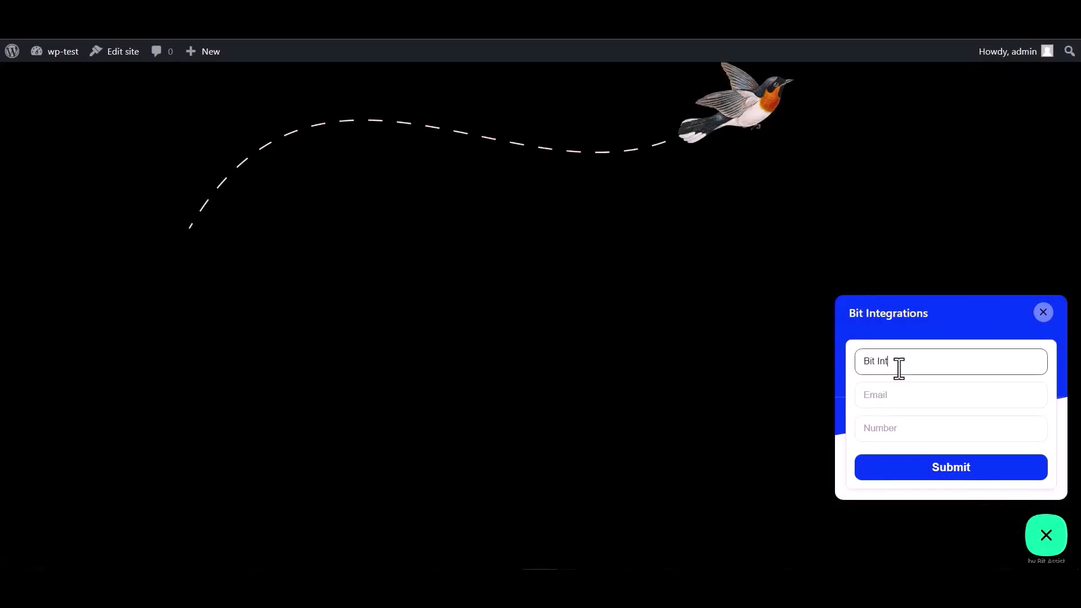
click(906, 393)
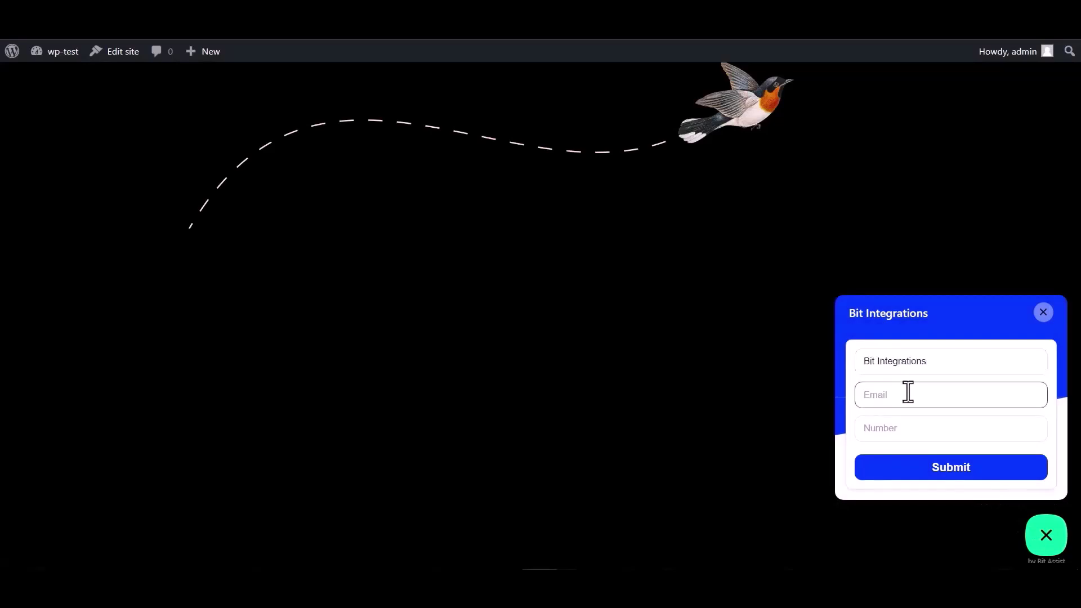
click(891, 422)
text(444555666)
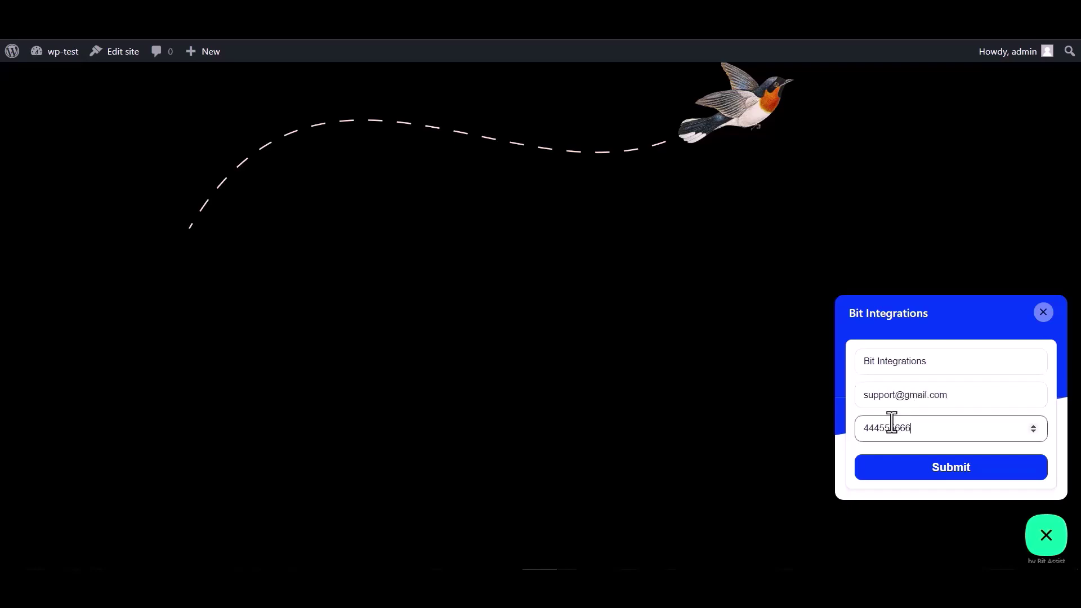
click(953, 476)
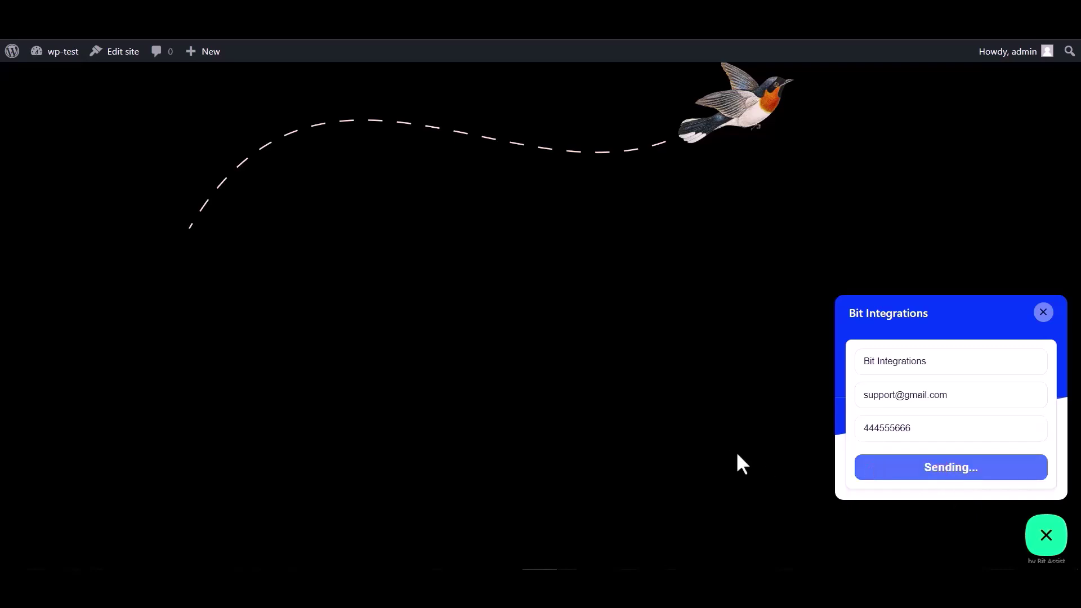
key(alt+Tab)
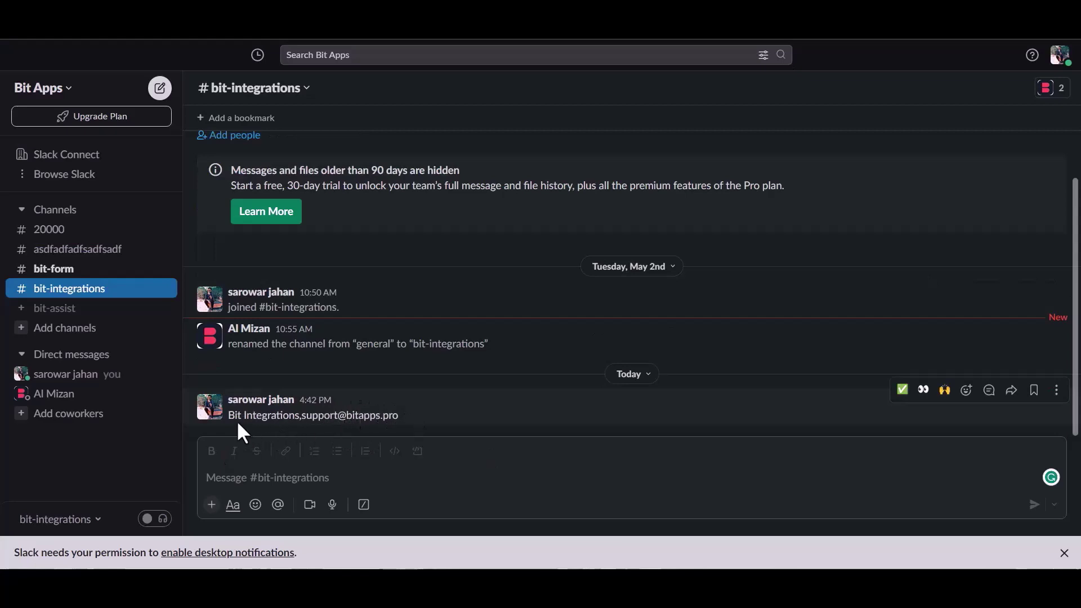
drag(235, 416, 404, 413)
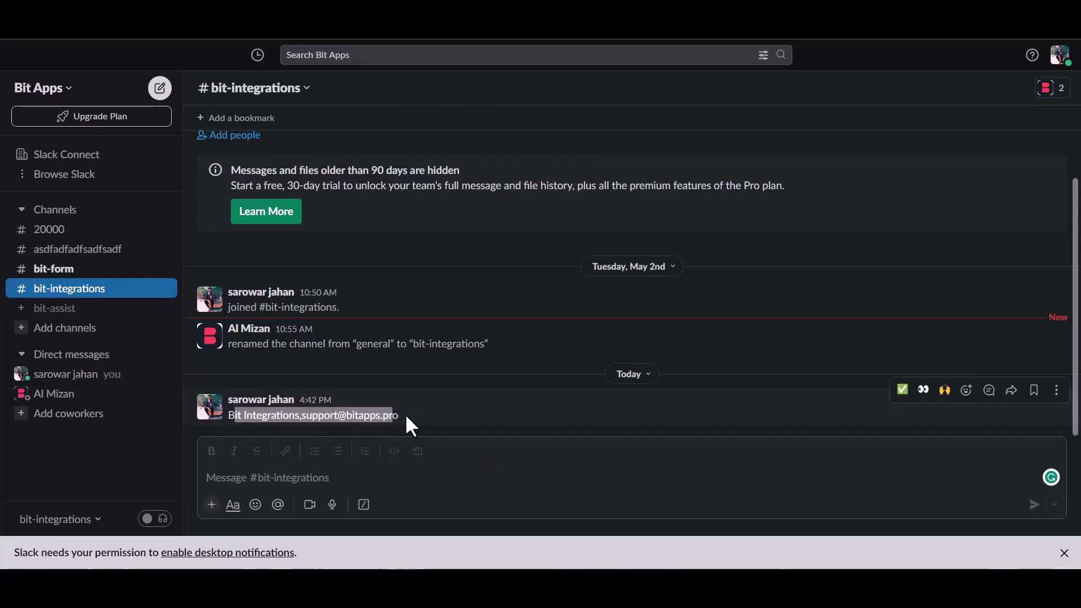
click(408, 416)
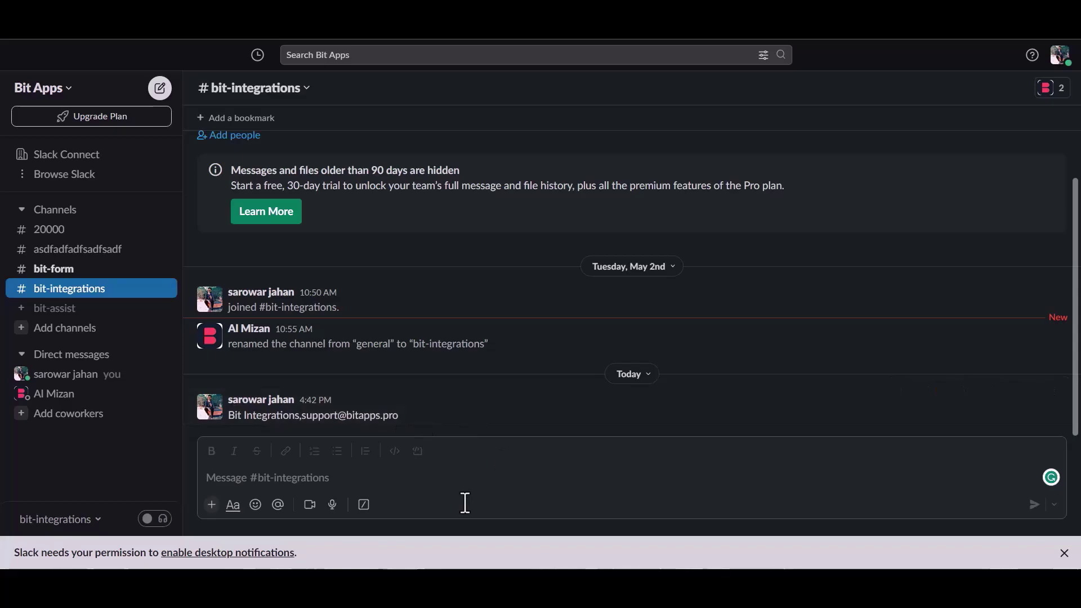